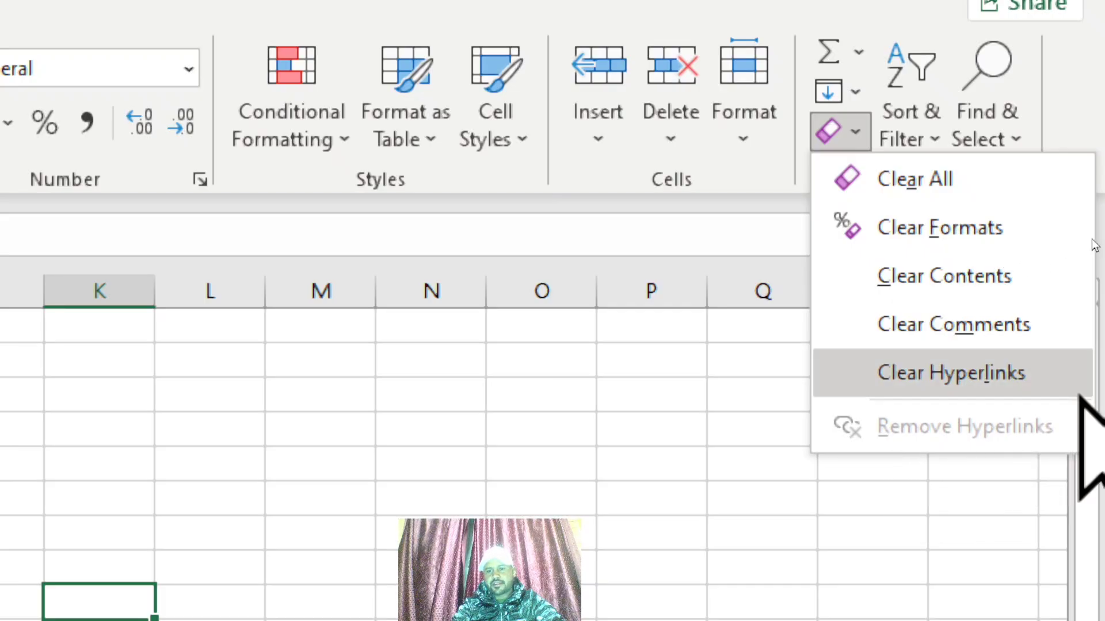
left_click(917, 141)
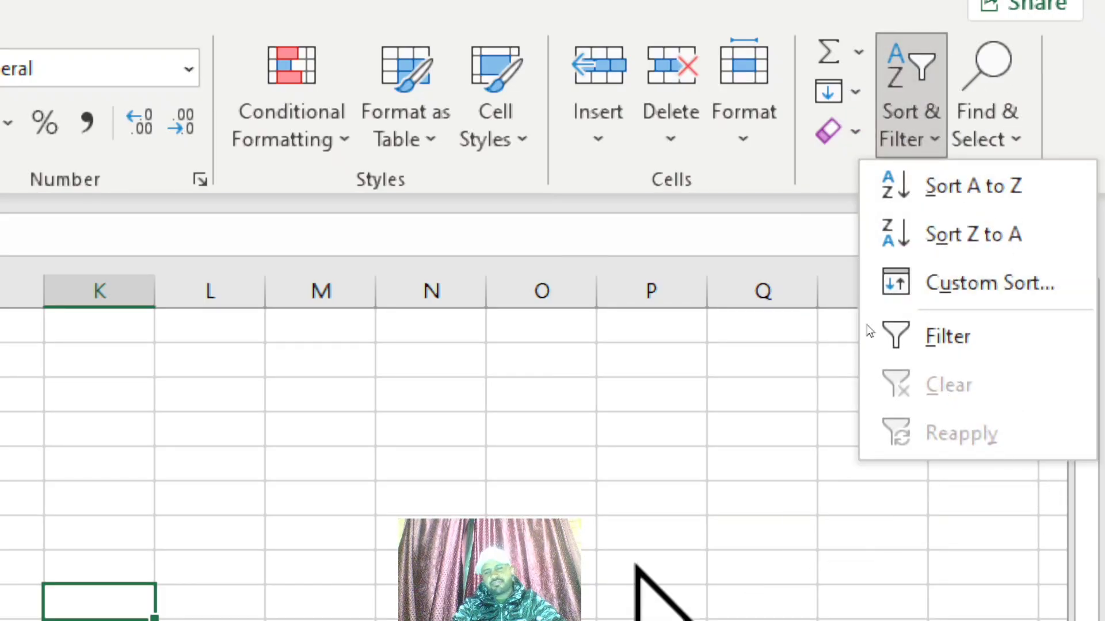
left_click(549, 535)
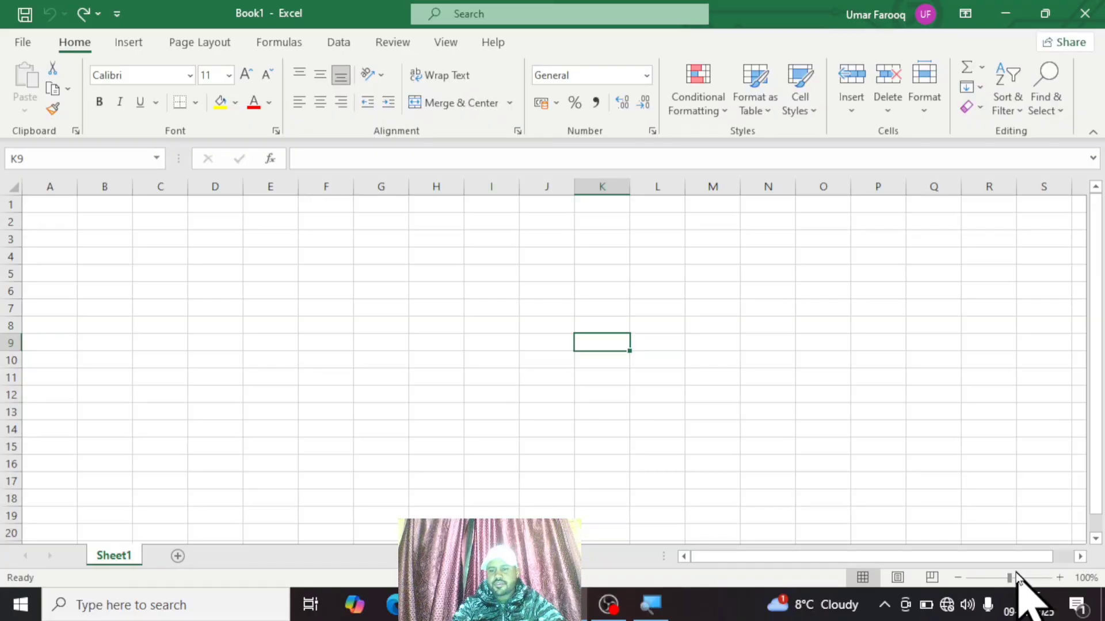
Enter WARSI SMART HUB in cell E3 and autofit the width of column E to the text.
left_click(1016, 577)
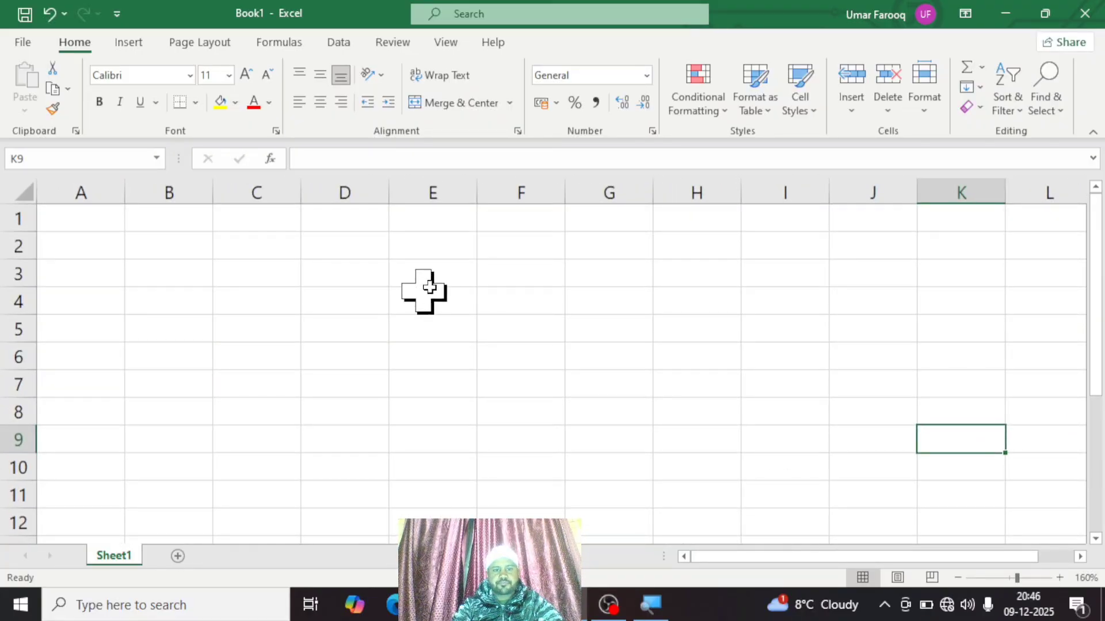
left_click(440, 279)
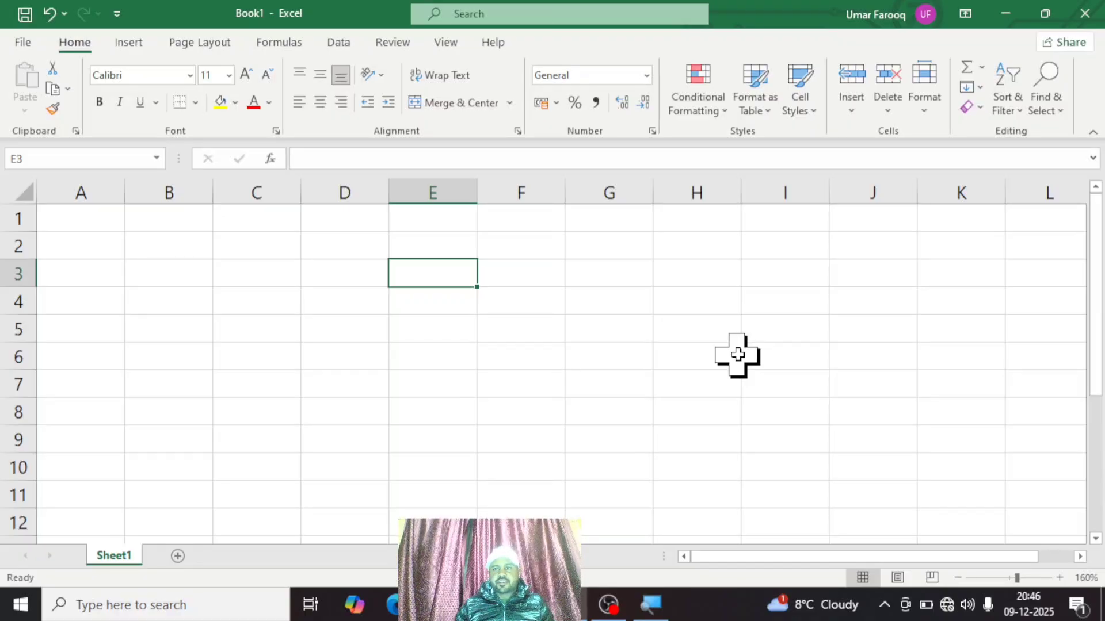
left_click(971, 107)
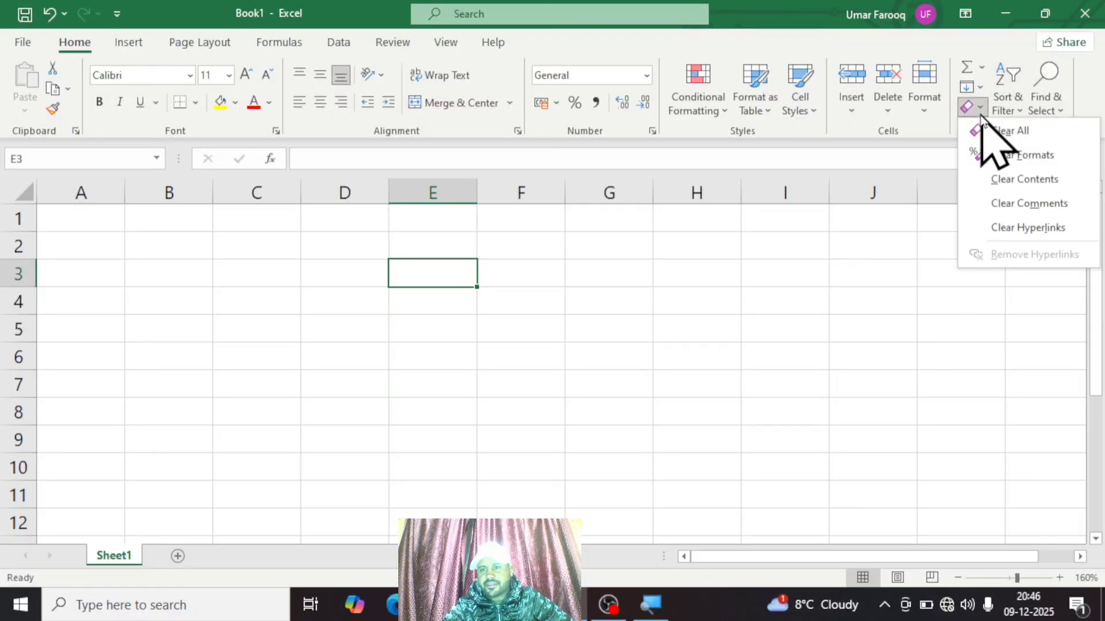
left_click(775, 254)
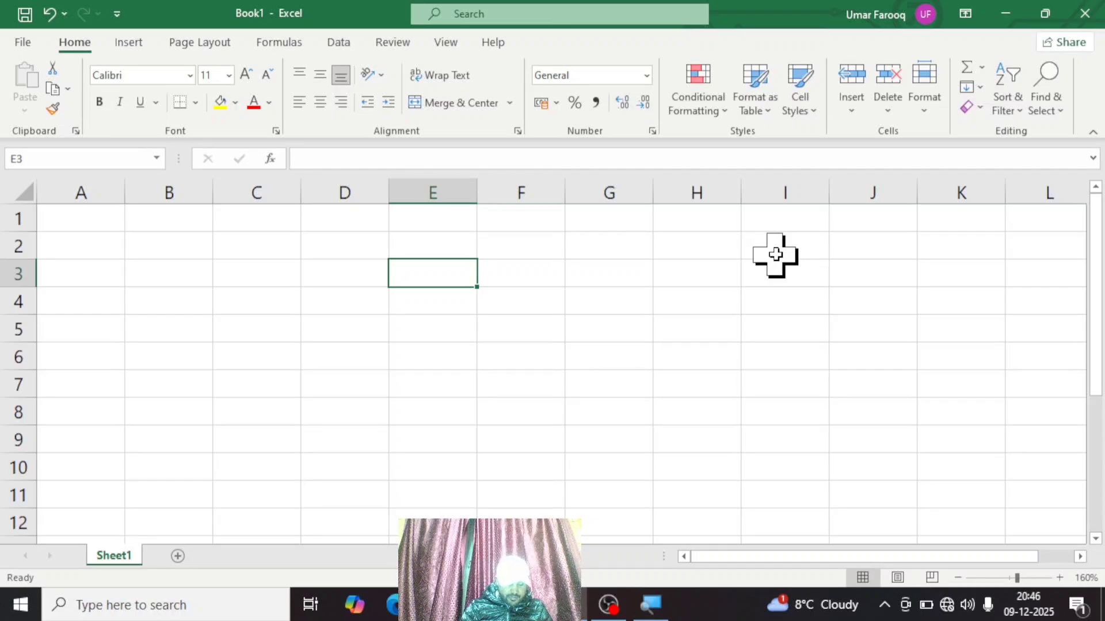
type("WARSI")
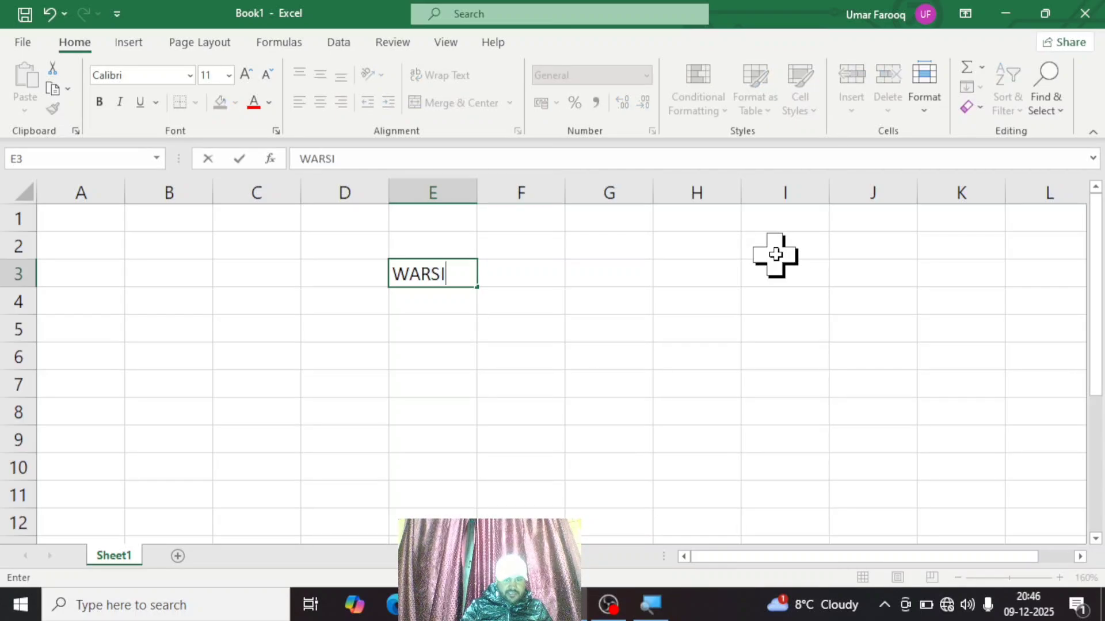
type(" SMART HUB")
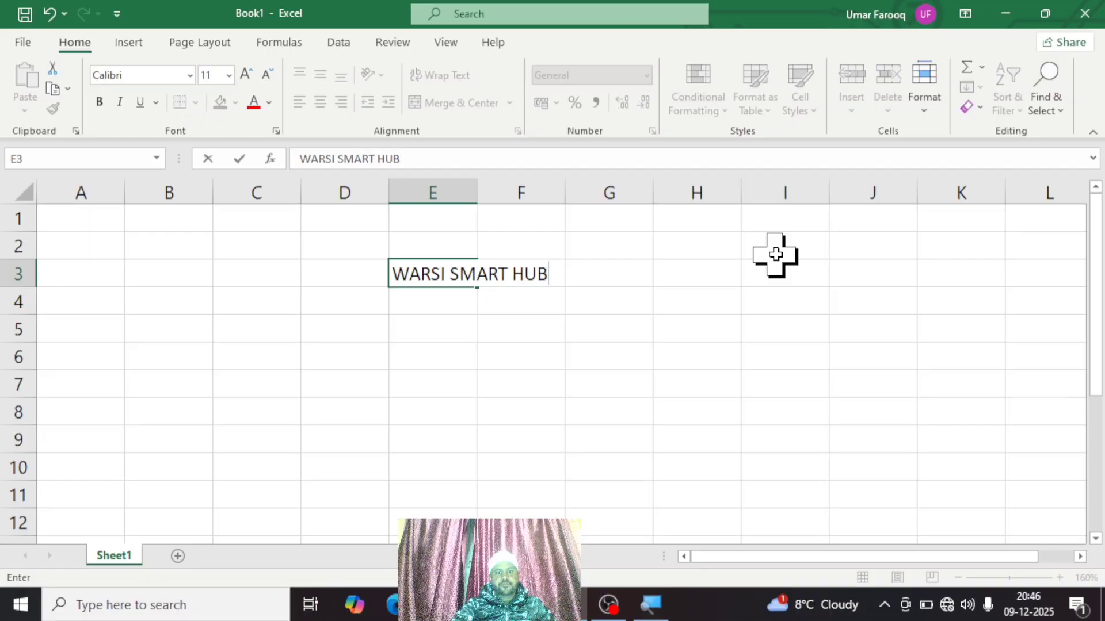
left_click(826, 320)
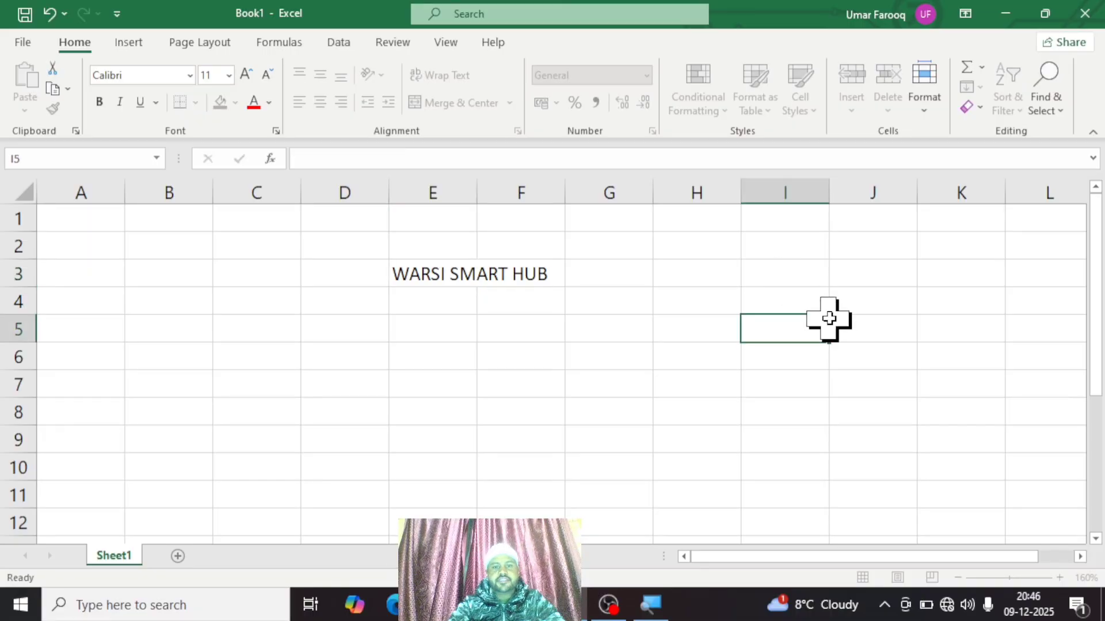
double_click(473, 193)
left_click(628, 308)
Colour the text in cell E3 red and fill the cell with the standard purple.
left_click(532, 280)
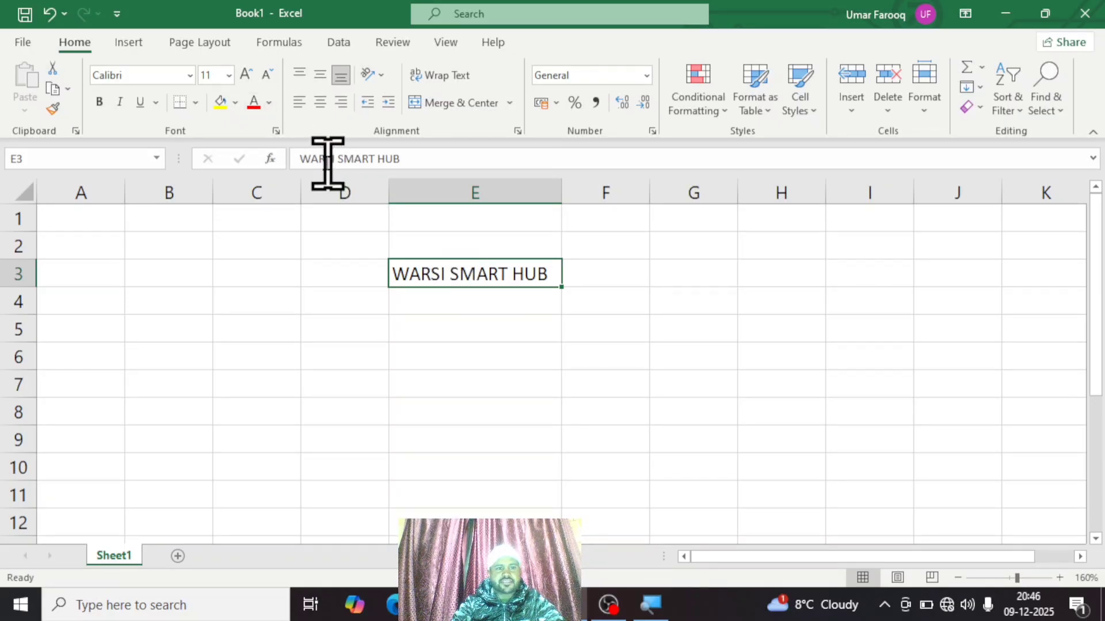
left_click(254, 104)
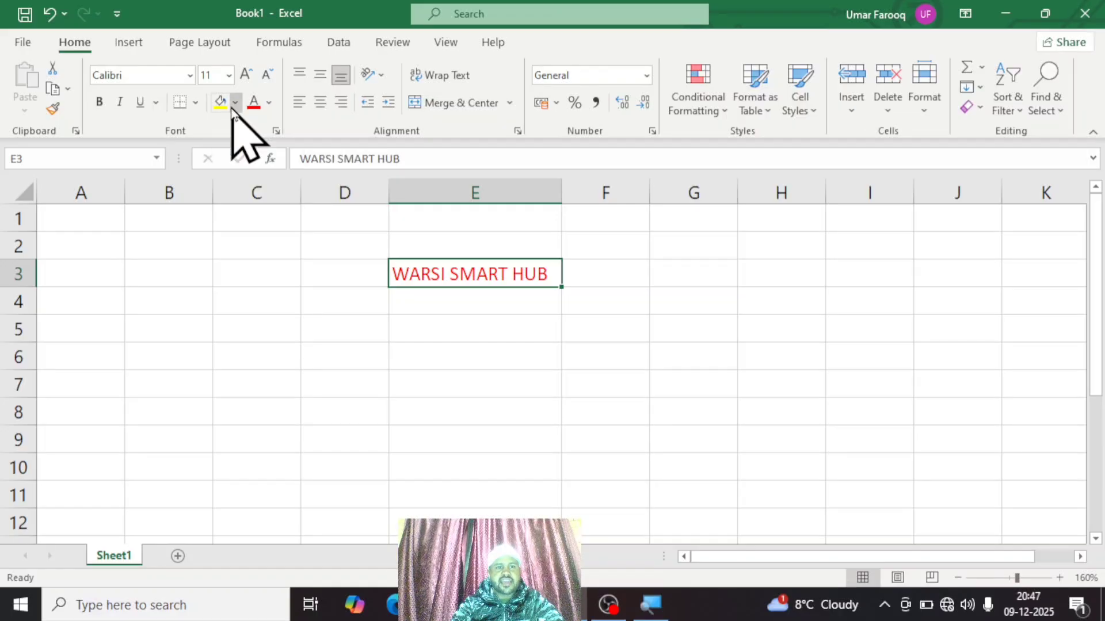
left_click(235, 103)
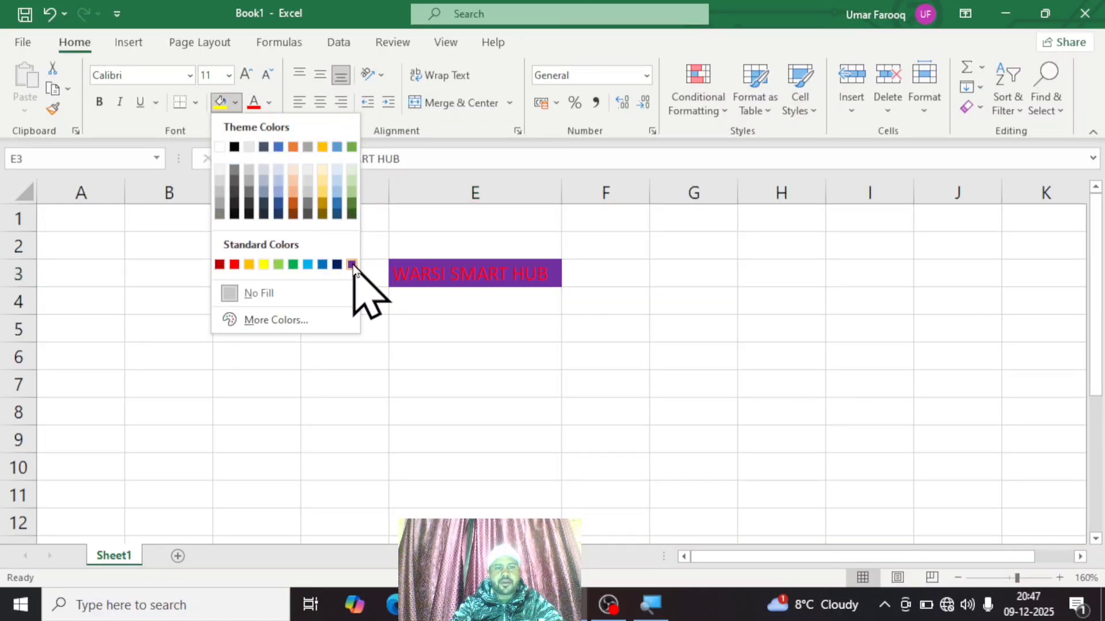
left_click(352, 265)
left_click(749, 346)
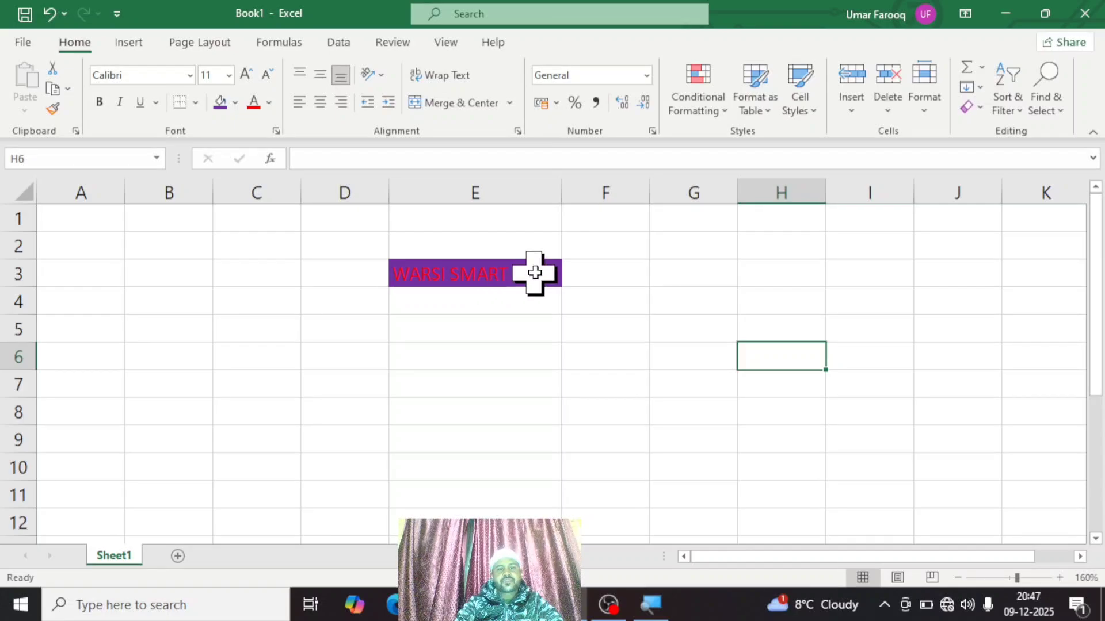
left_click(477, 264)
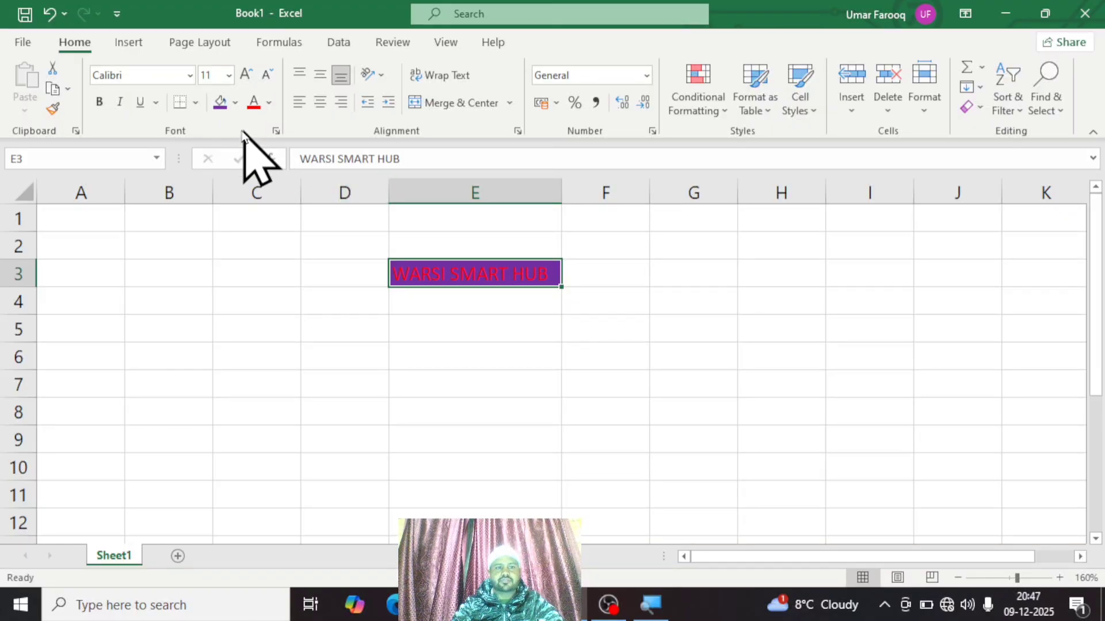
left_click(235, 104)
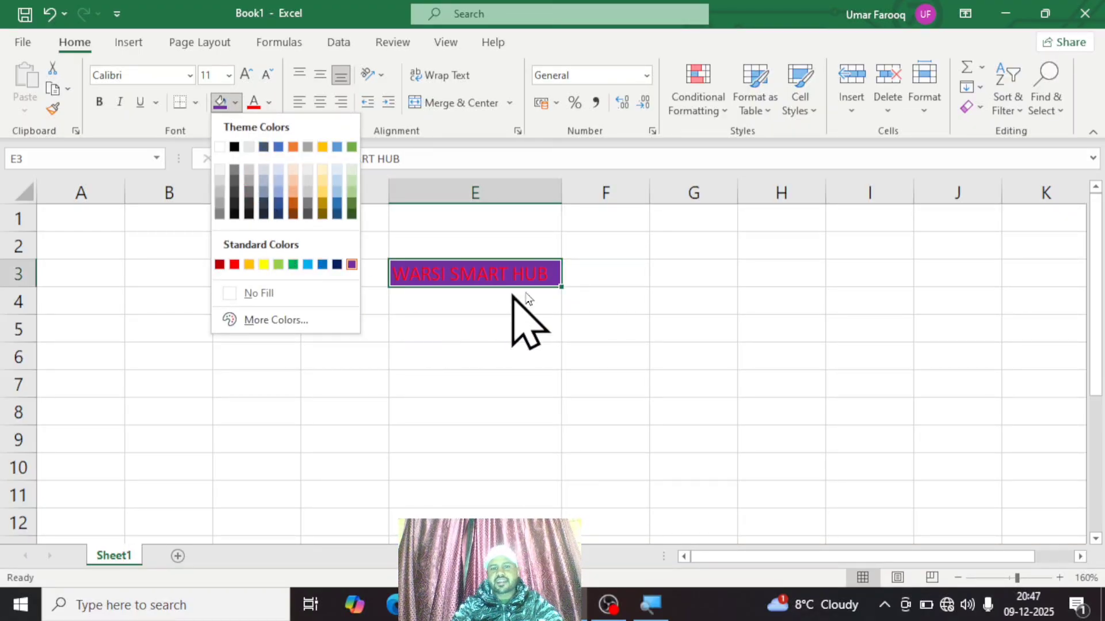
left_click(761, 355)
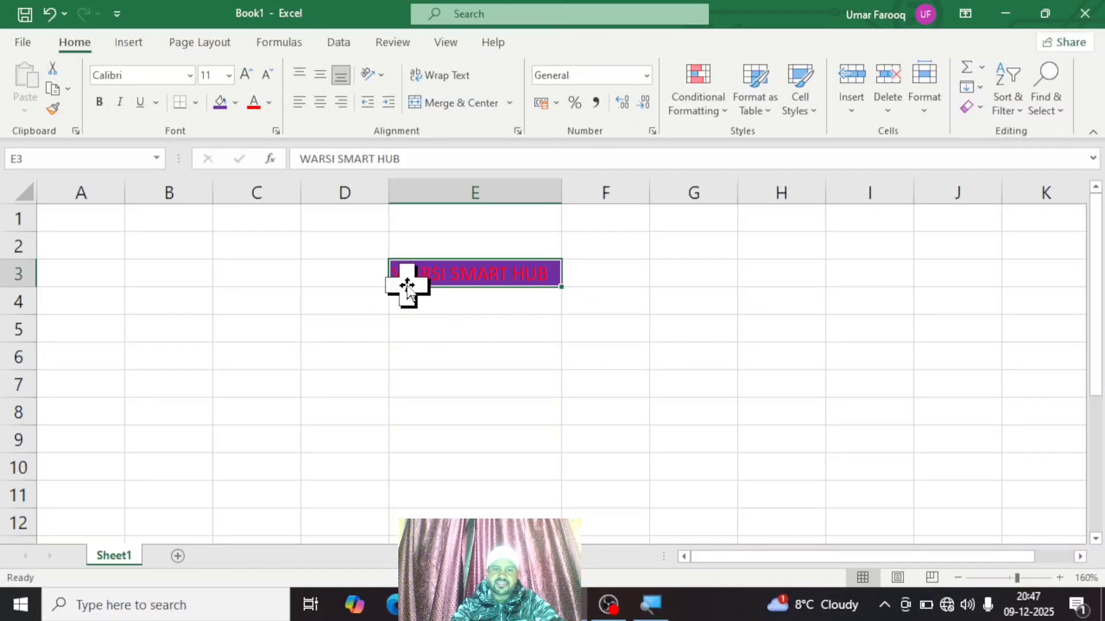
left_click(784, 404)
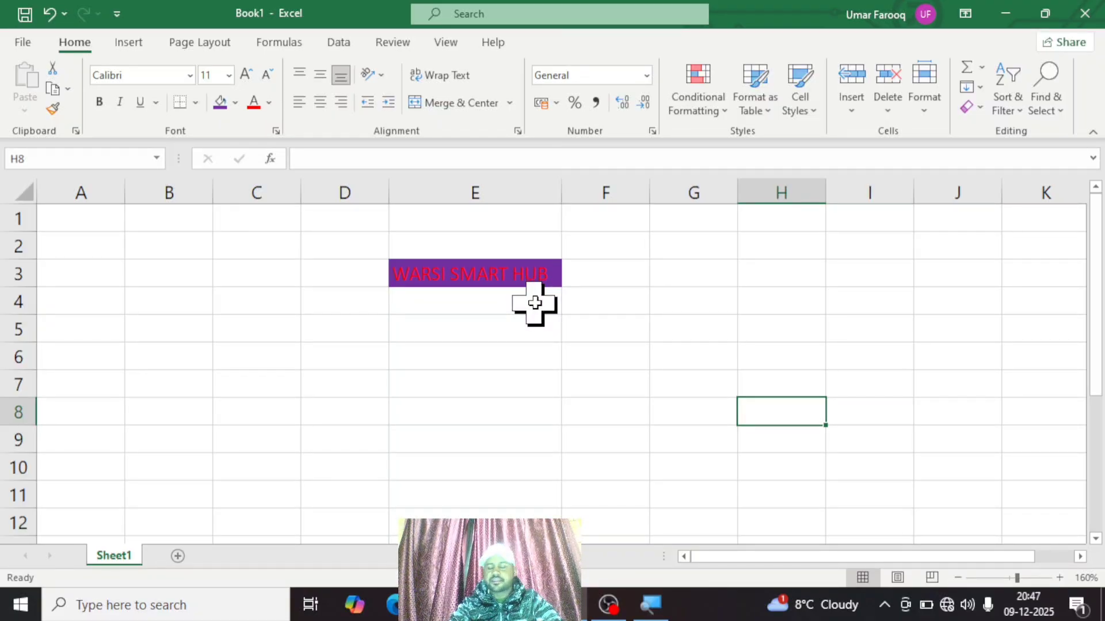
left_click(676, 327)
Try Clear All on cell E3 to remove both its text and formatting, and undo it.
left_click(511, 277)
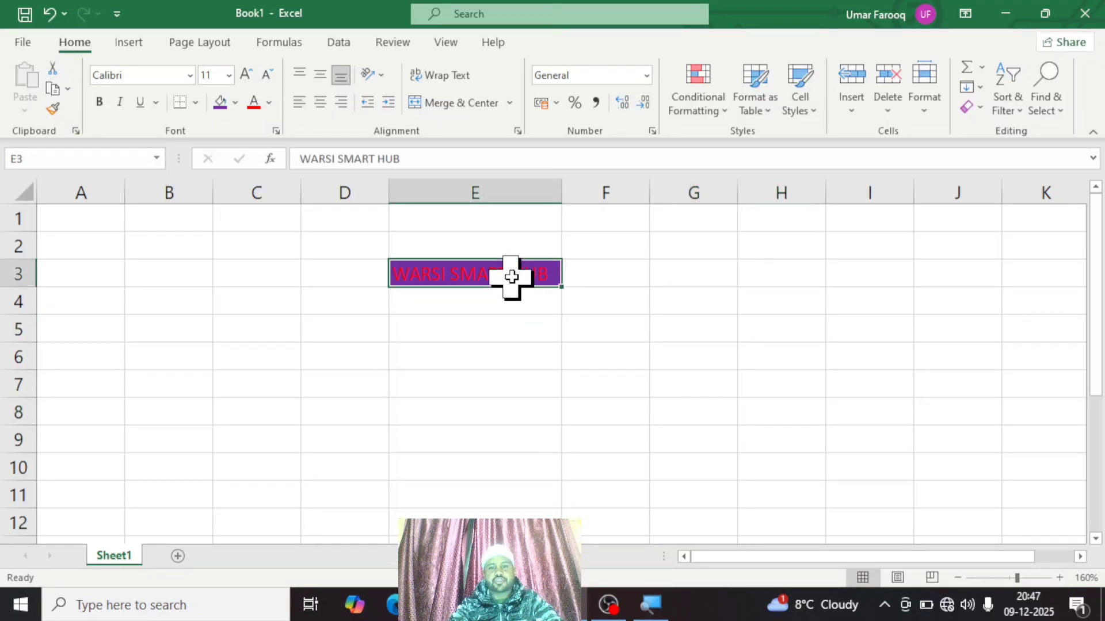
left_click(976, 114)
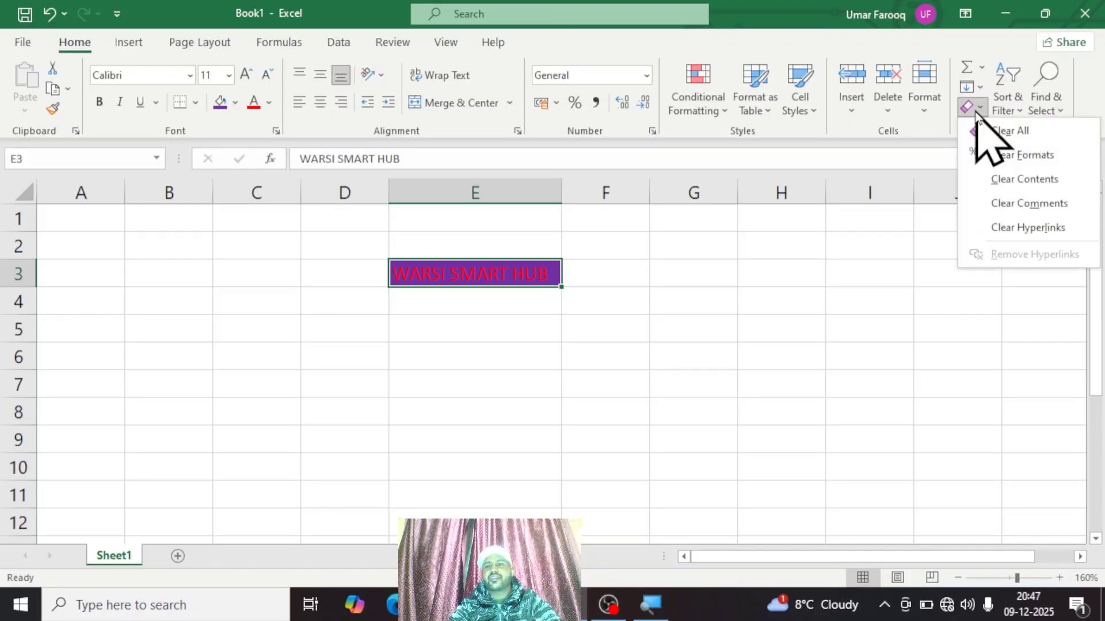
left_click(1017, 132)
left_click(842, 289)
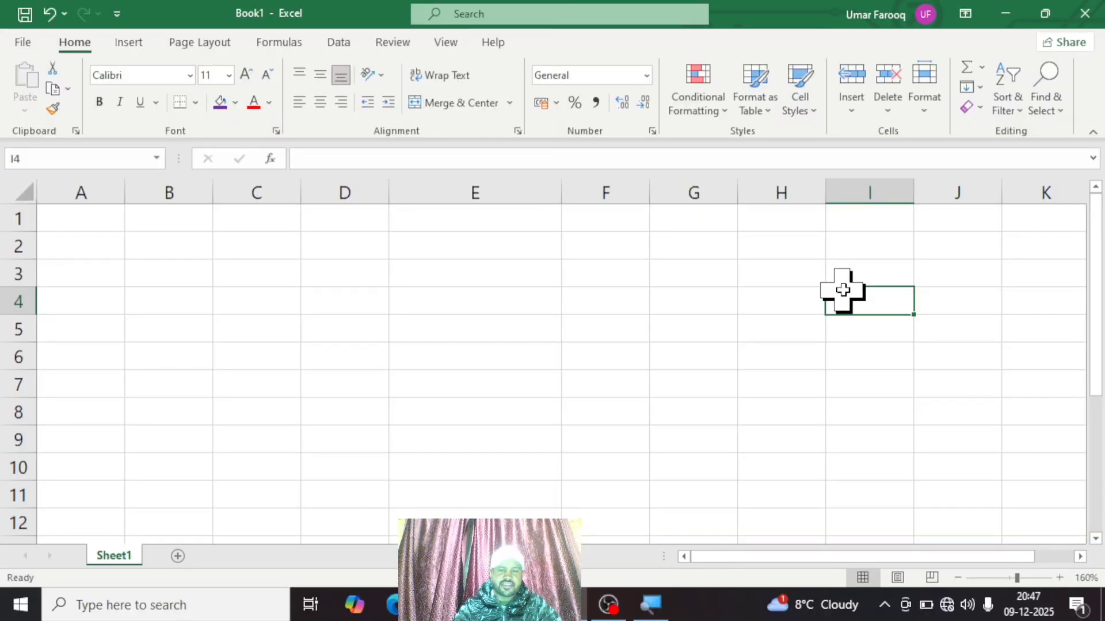
left_click(446, 336)
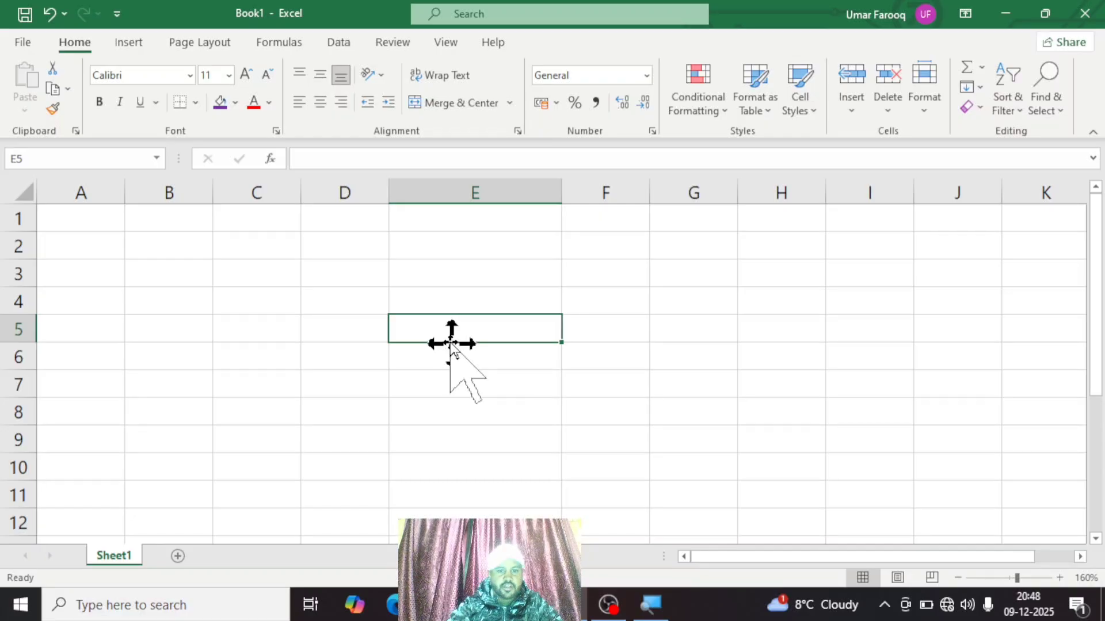
key("ctrl+z")
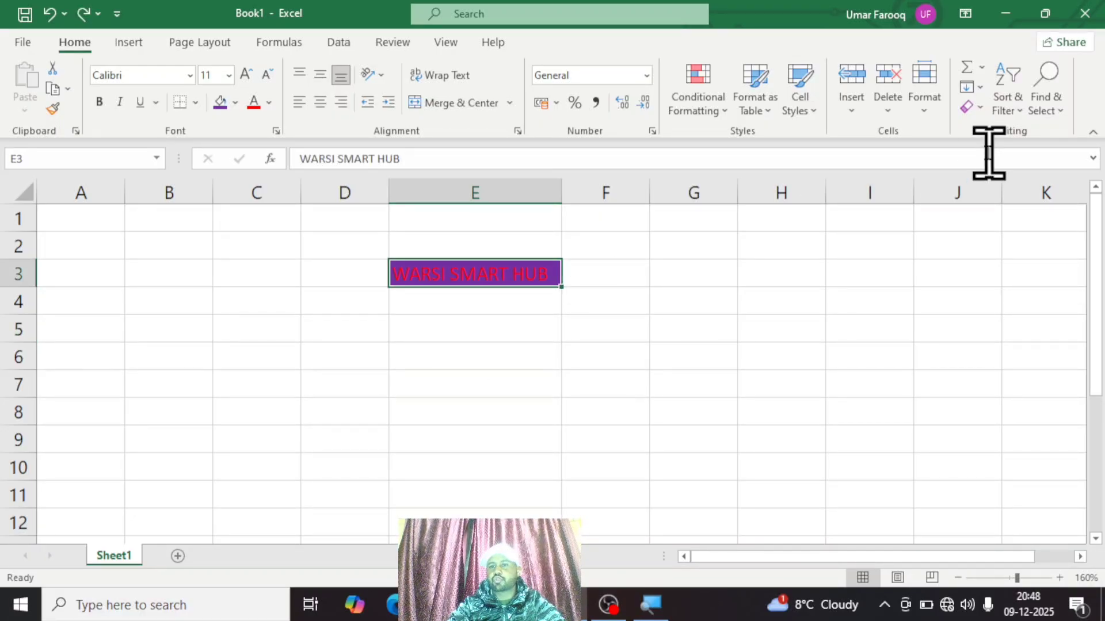
Try Clear Formats on cell E3 to strip only its font colour and fill, and undo it.
left_click(979, 108)
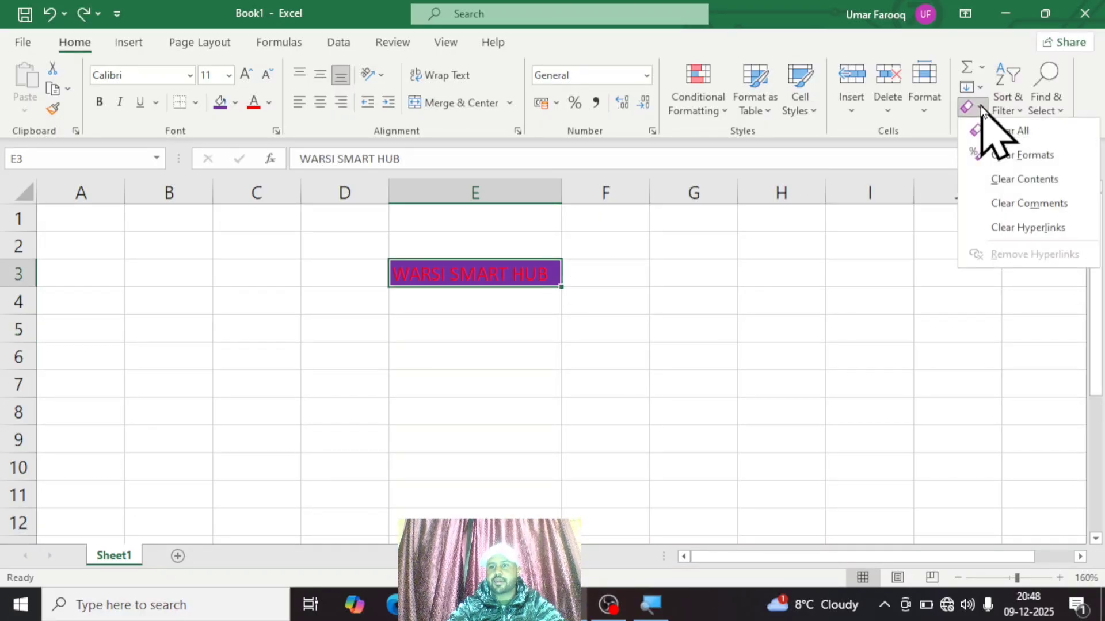
left_click(1053, 160)
left_click(771, 318)
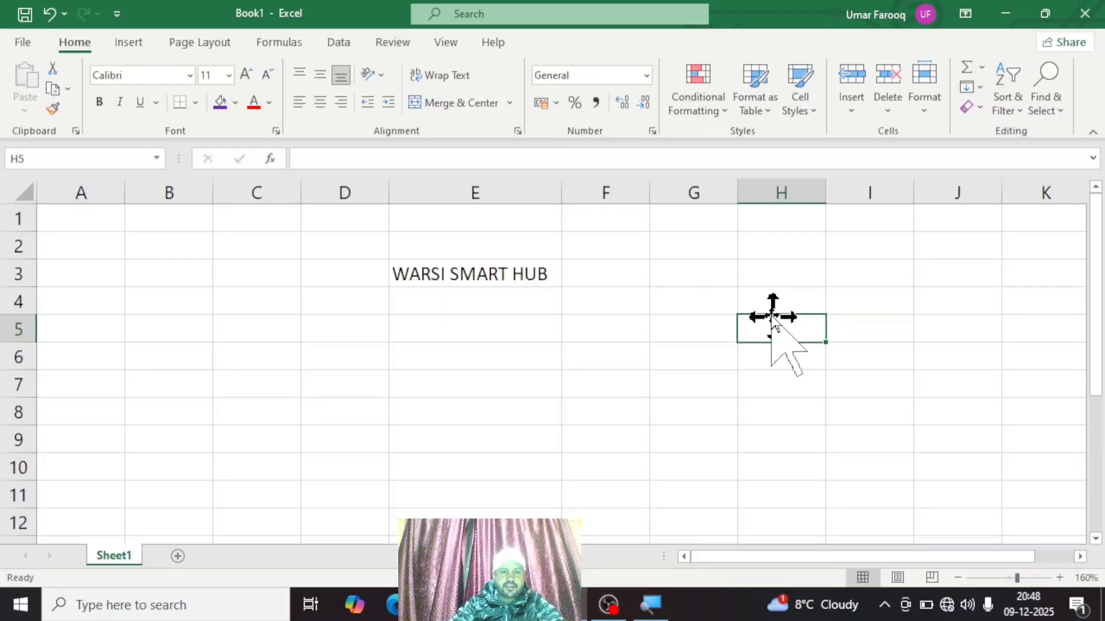
left_click(518, 275)
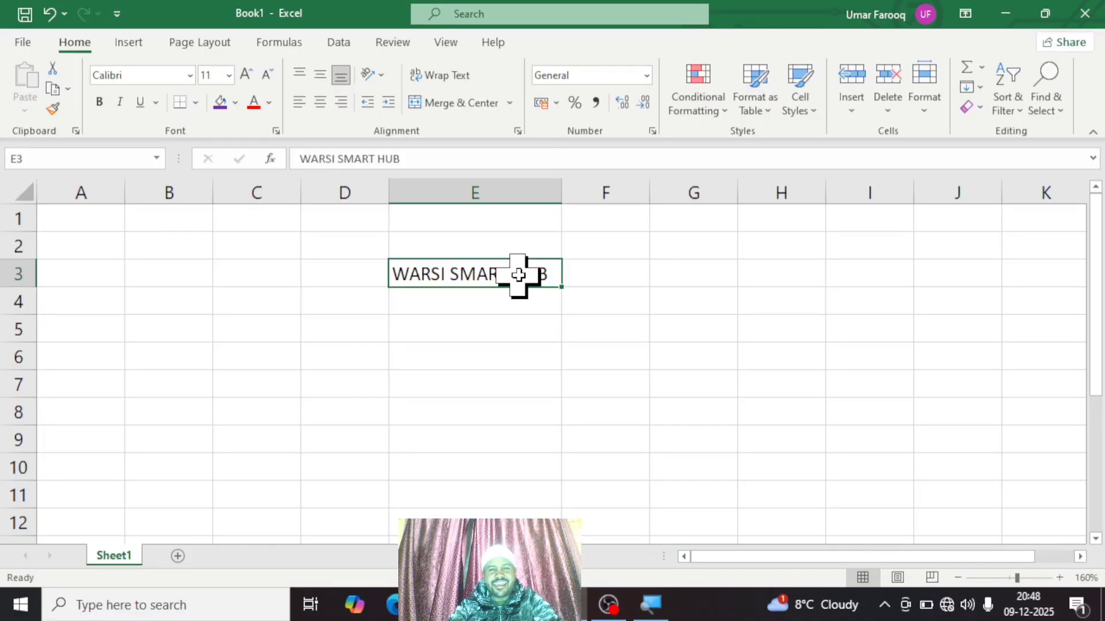
left_click(575, 291)
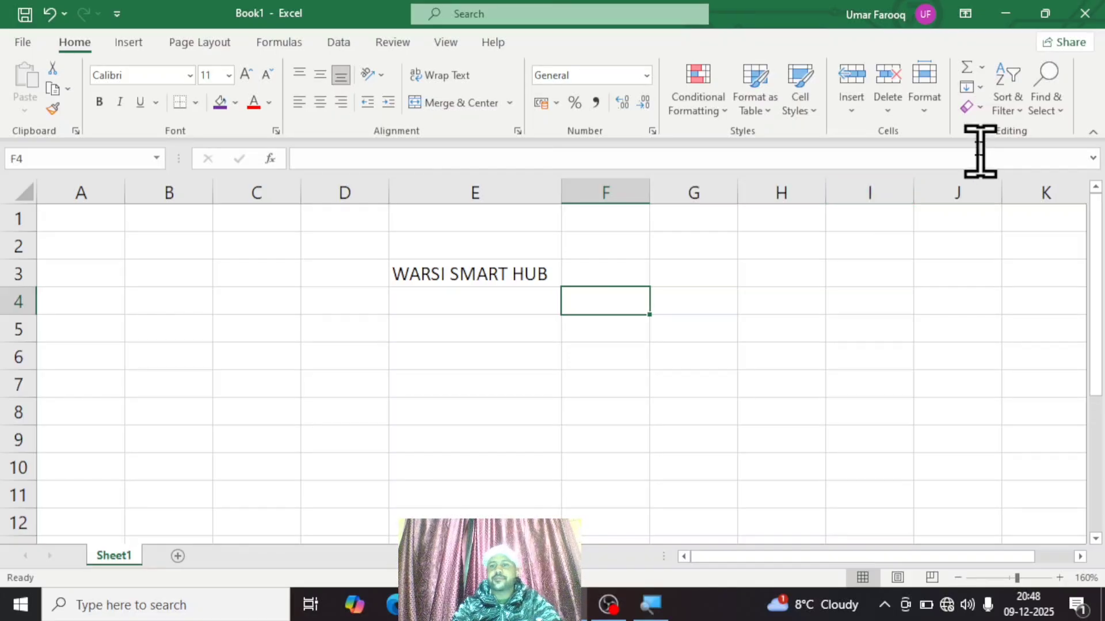
left_click(977, 108)
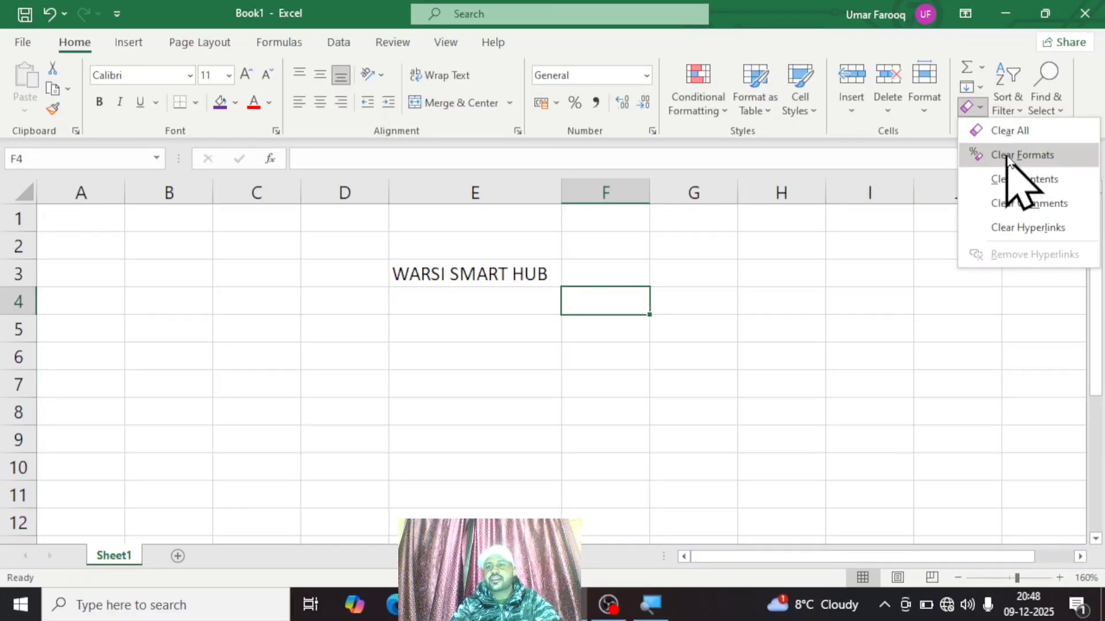
left_click(878, 236)
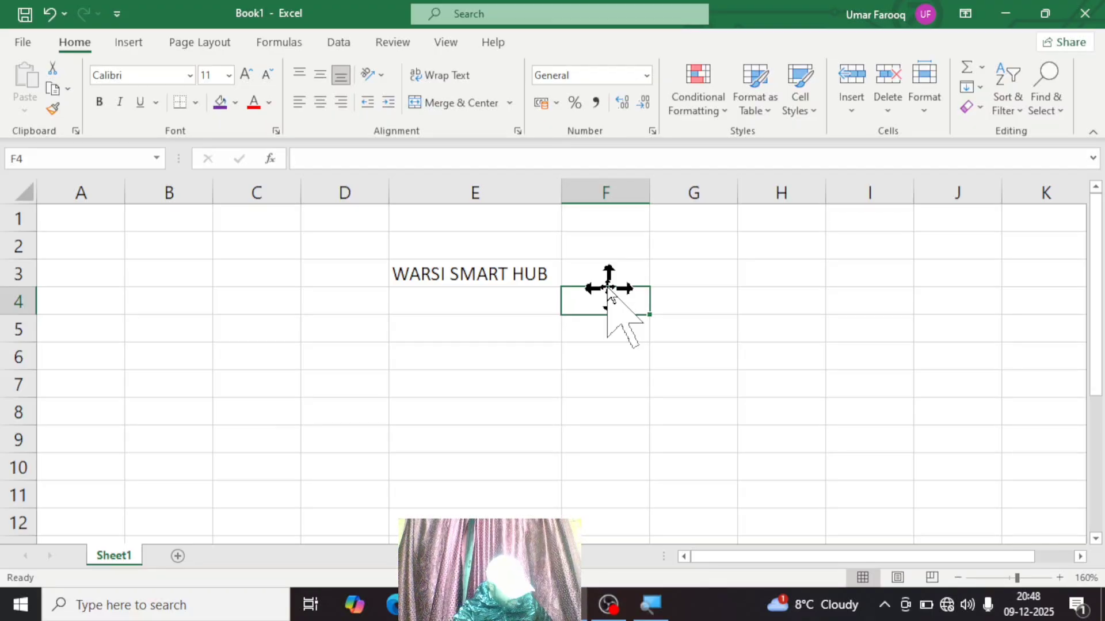
key("ctrl+z")
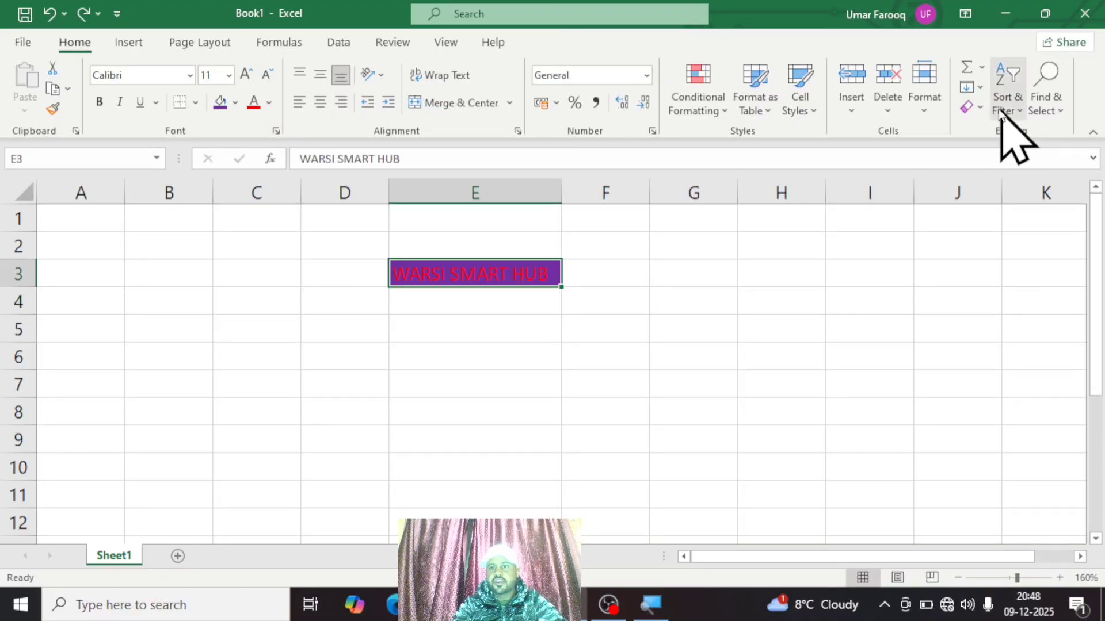
Clear only the contents of cell E3, leaving its purple fill in place.
left_click(981, 108)
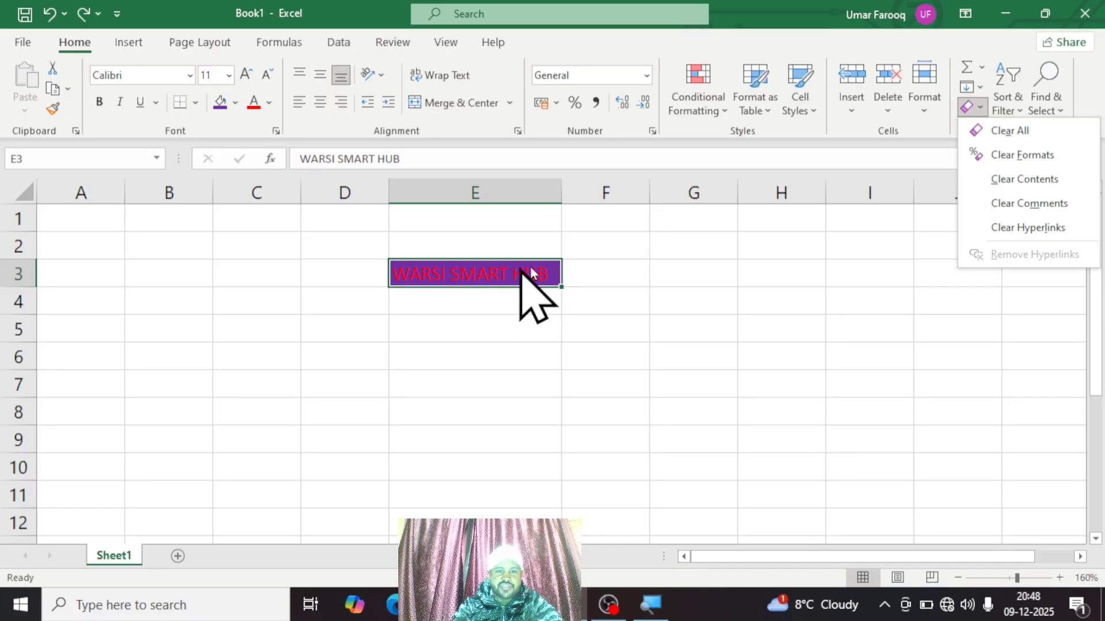
left_click(1044, 181)
left_click(759, 338)
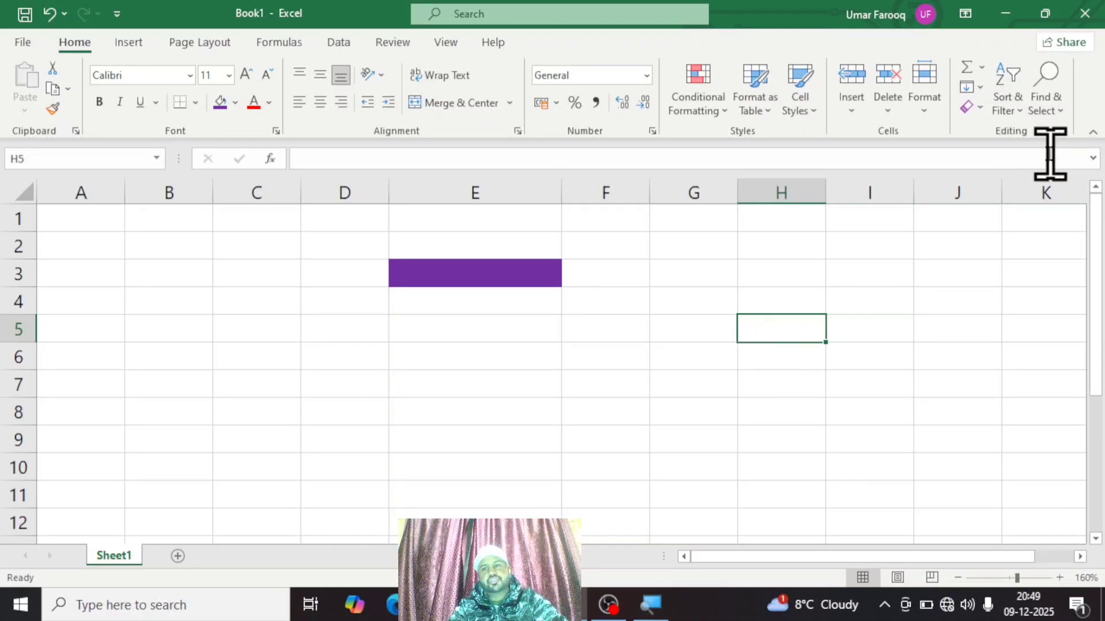
left_click(973, 108)
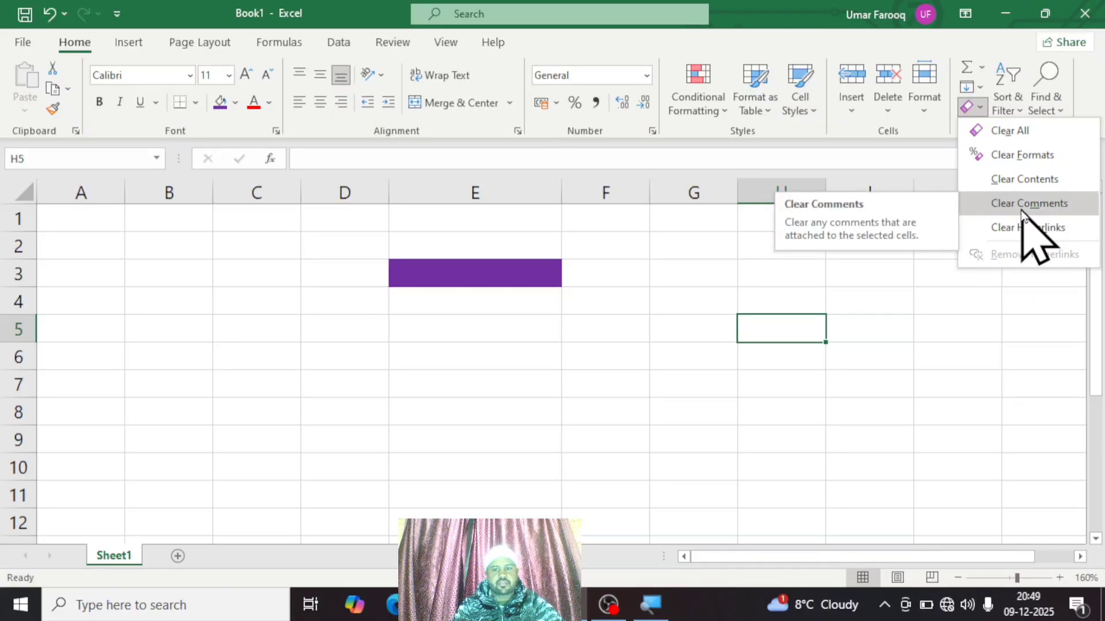
left_click(494, 345)
left_click(490, 276)
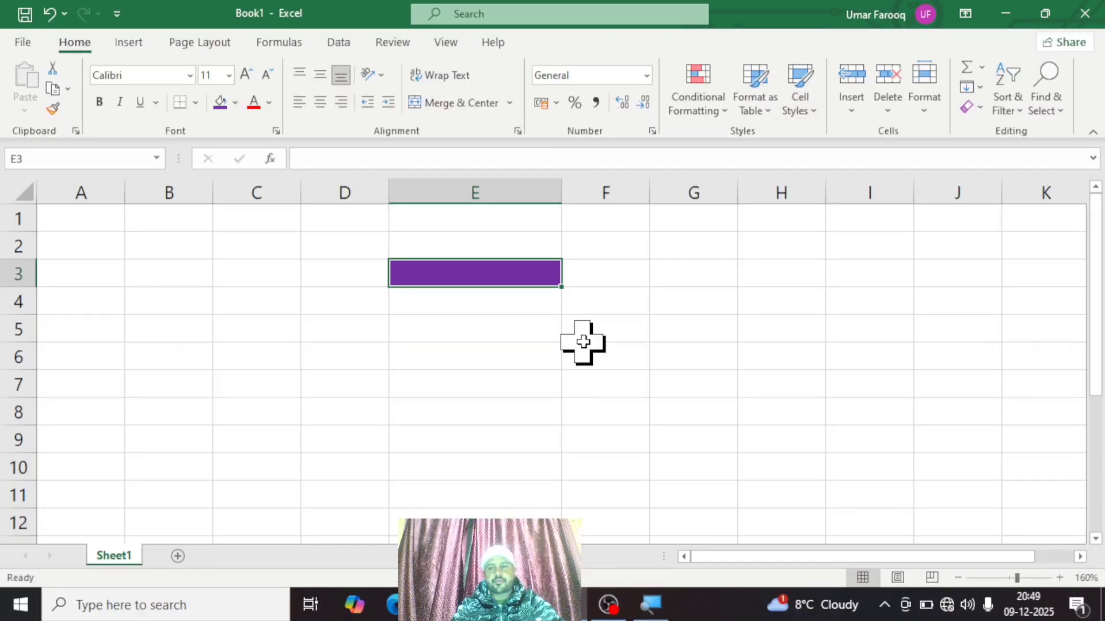
Undo the edits to cell E3 one after another, including its formatting, text and column width, back to a blank sheet.
left_click(821, 313)
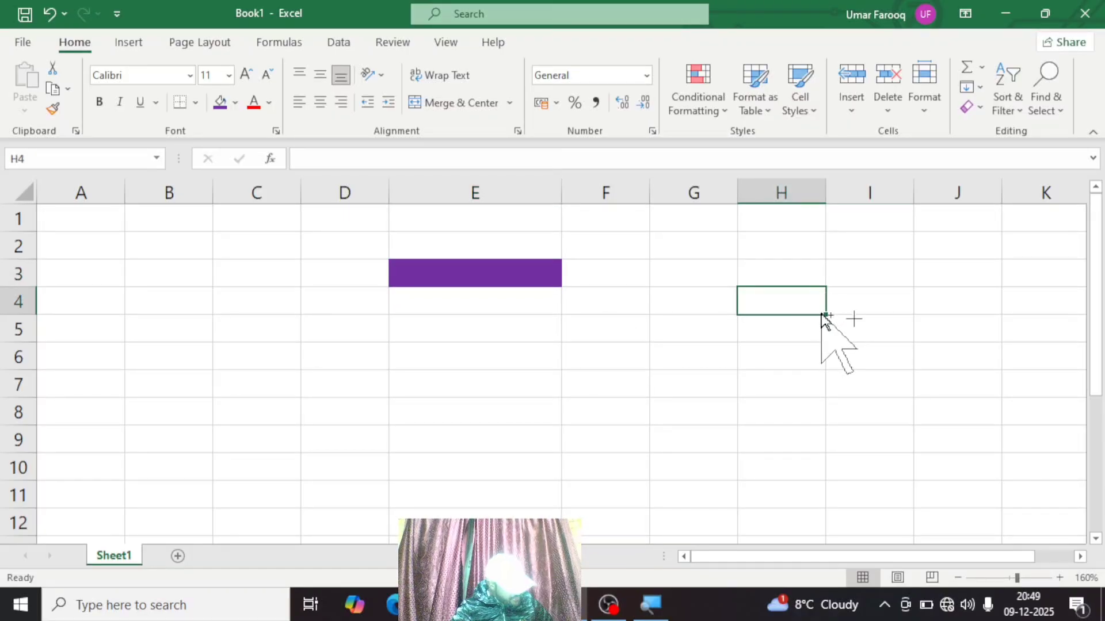
key("ctrl+z")
key("ctrl+y")
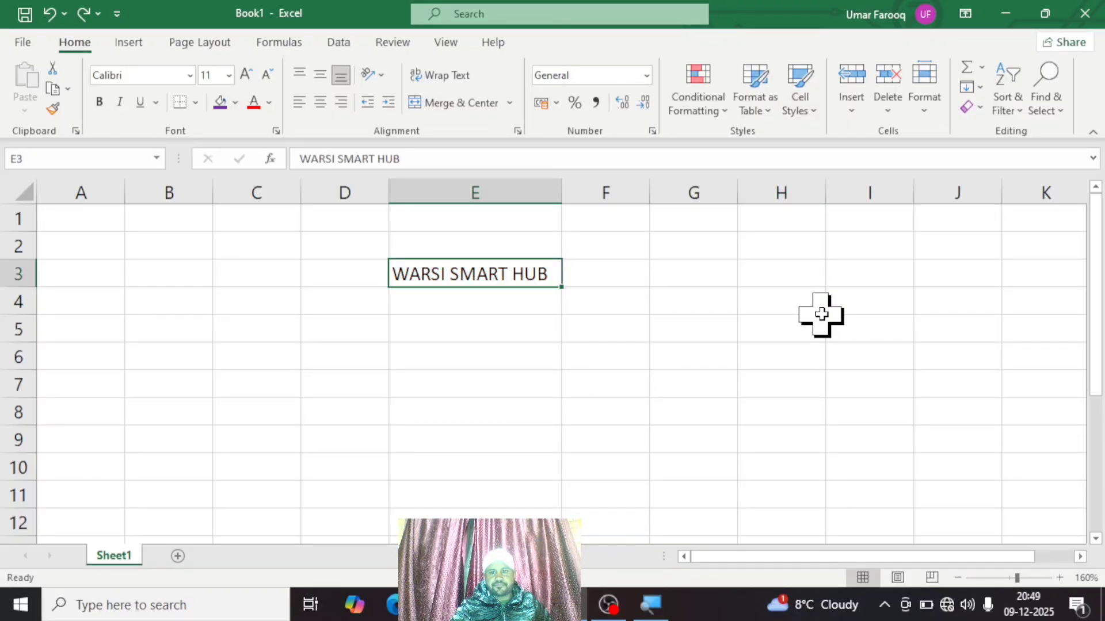
left_click(820, 316)
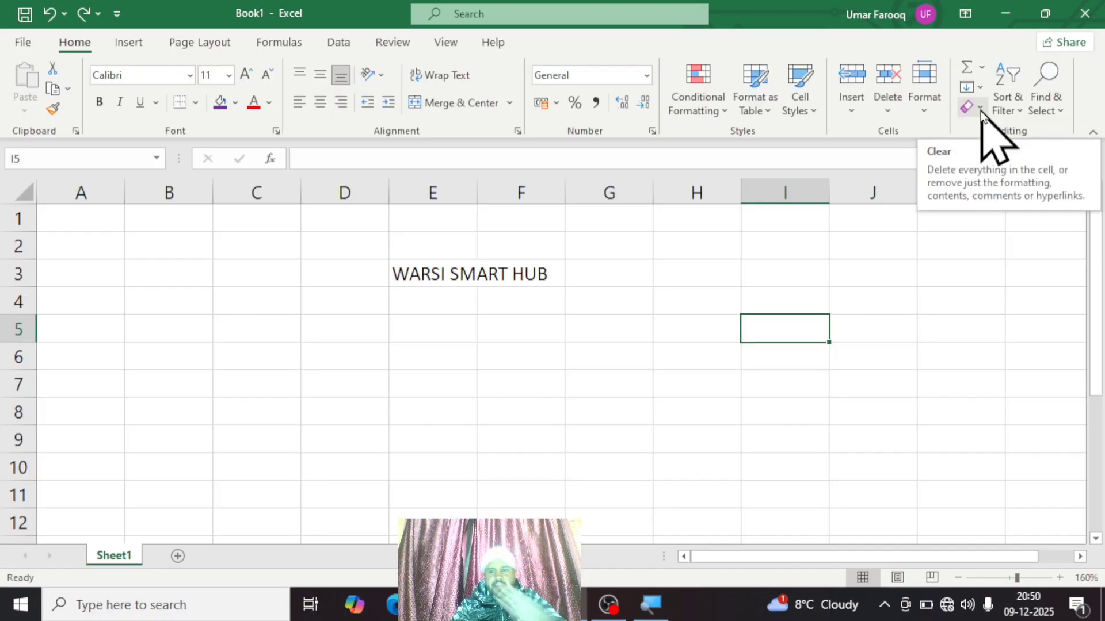
left_click(493, 374)
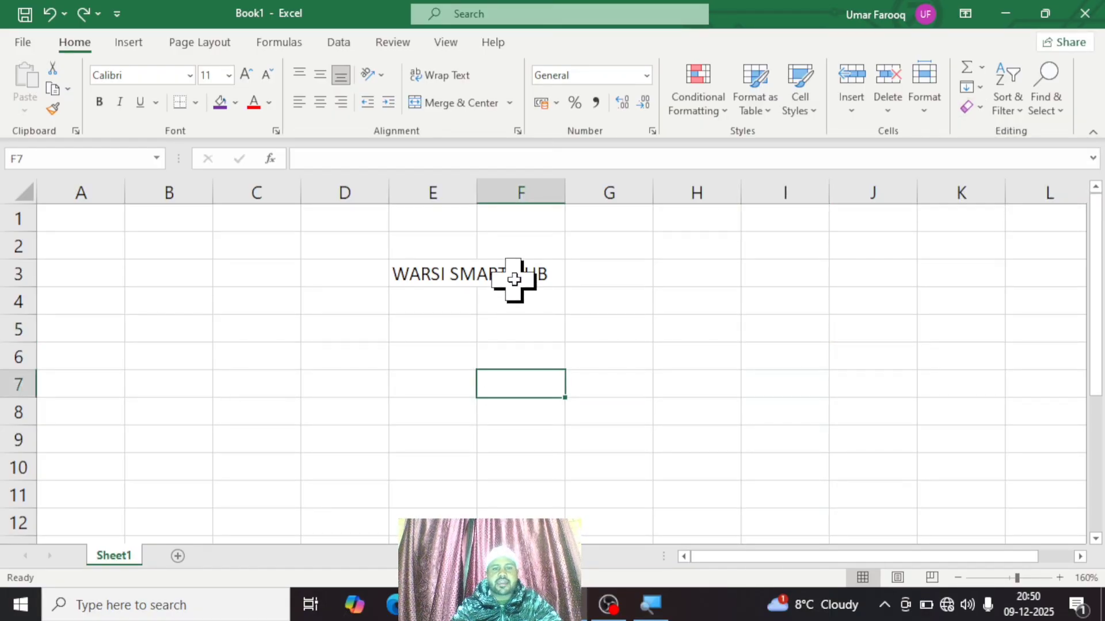
left_click(513, 272)
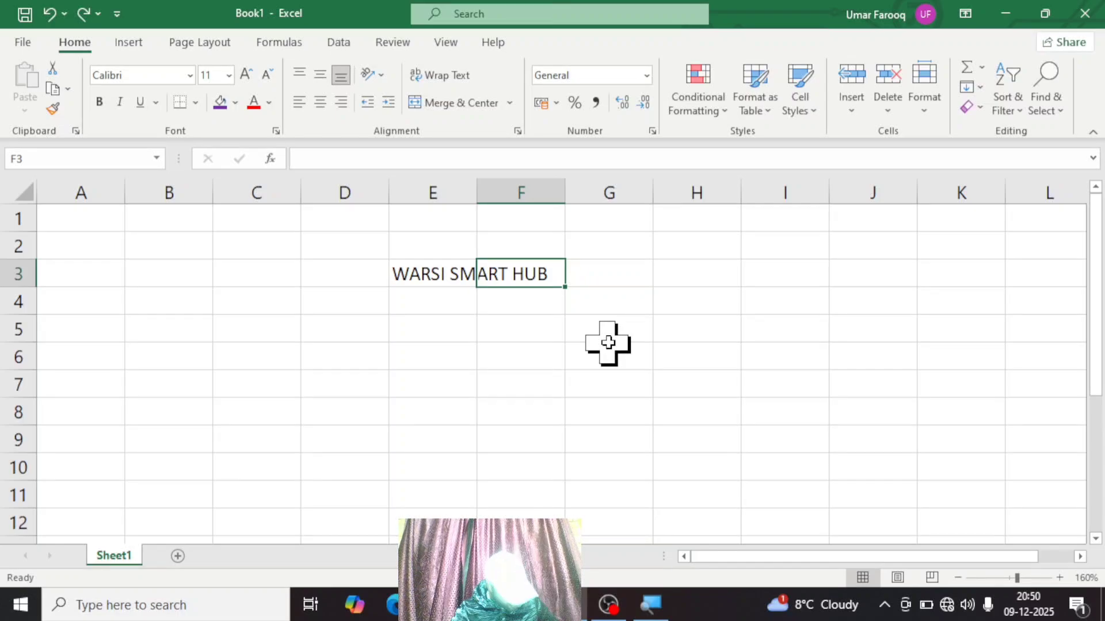
key("ctrl+z")
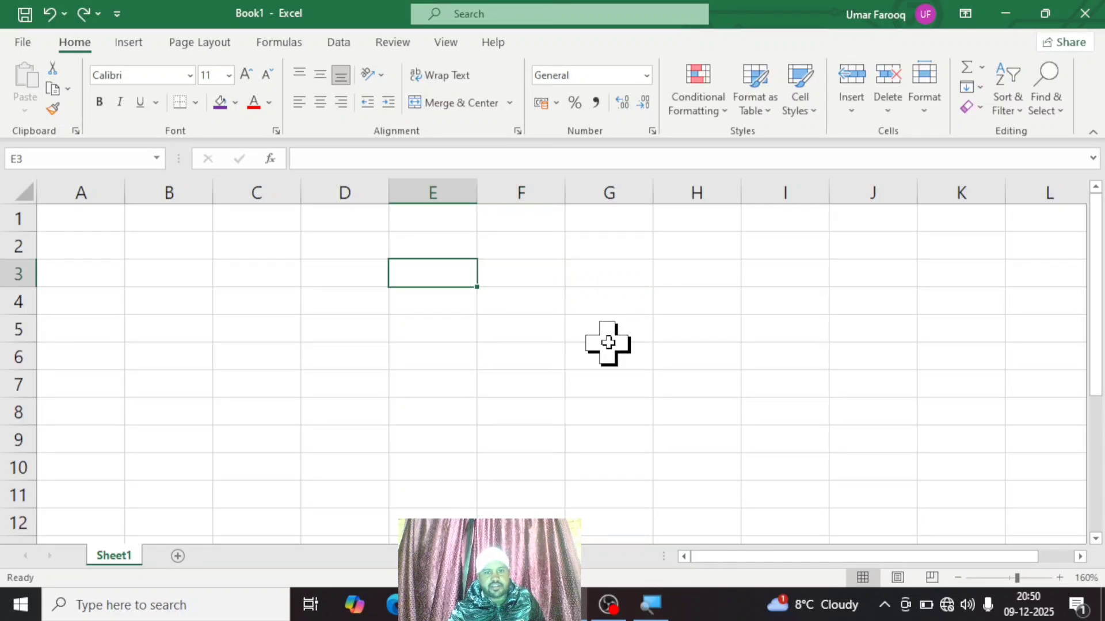
left_click(815, 340)
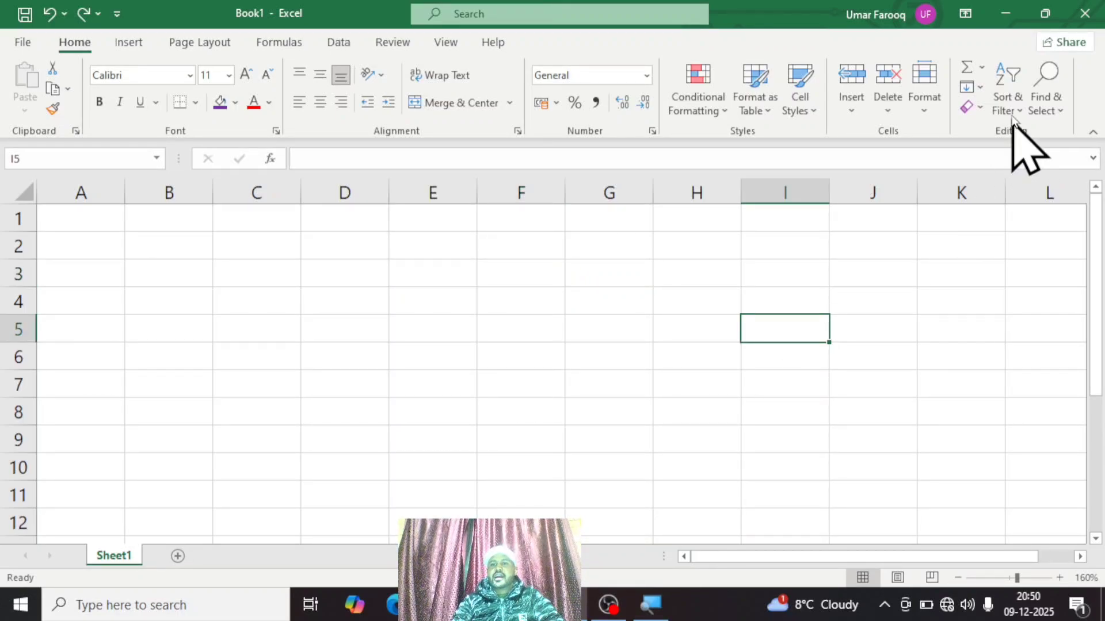
left_click(1020, 95)
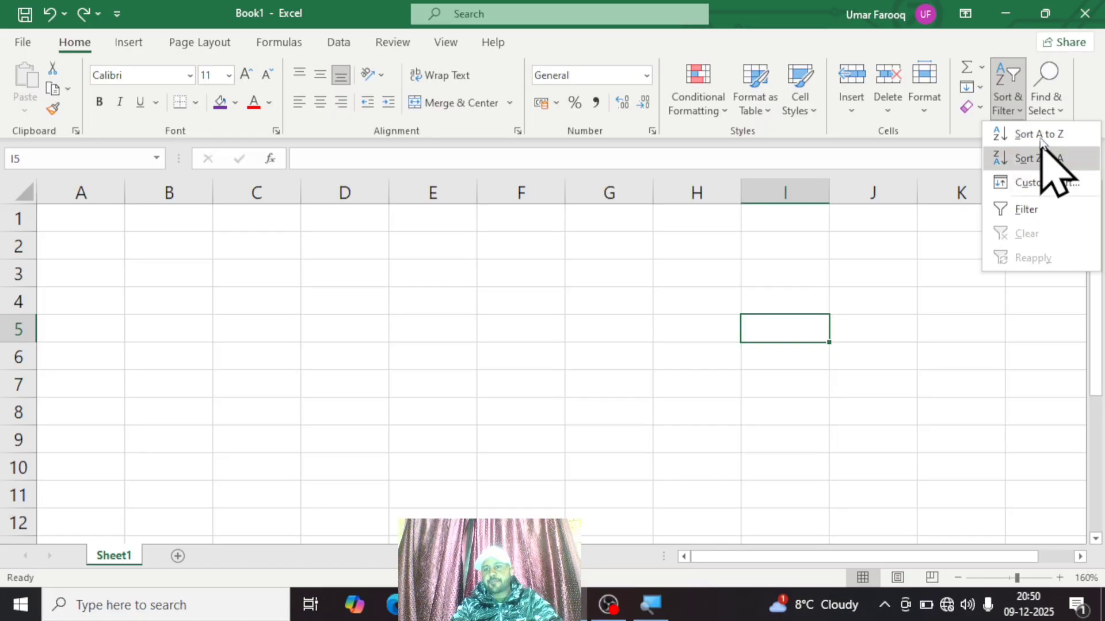
left_click(893, 370)
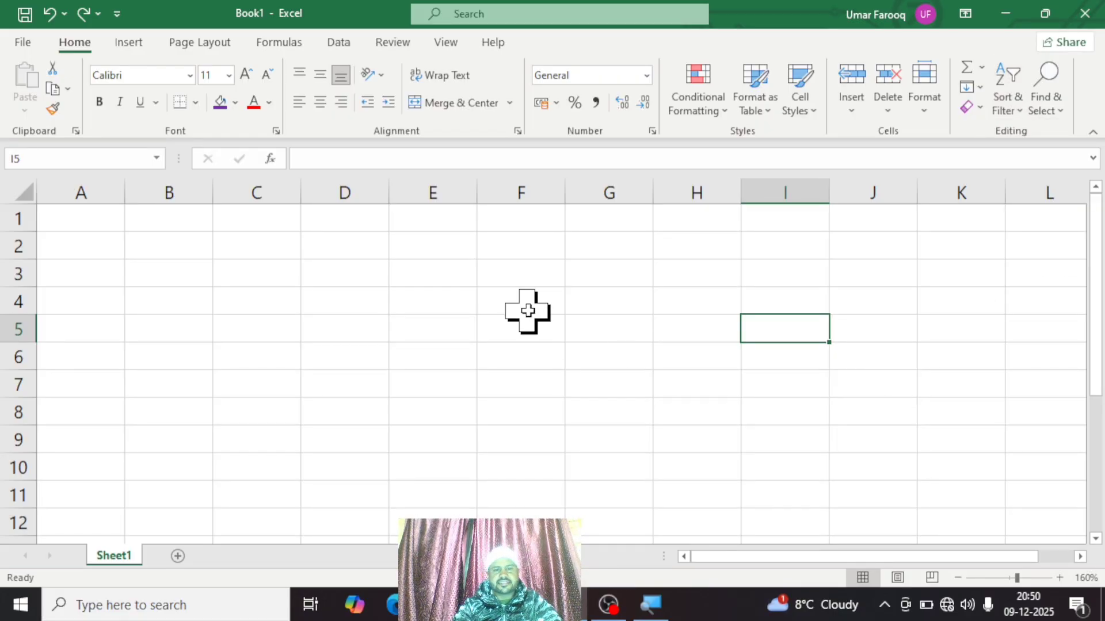
Enter the unsorted numbers 9, 4, 6, 3, 1, 8 and 7 down cells F3 to F9.
left_click(523, 272)
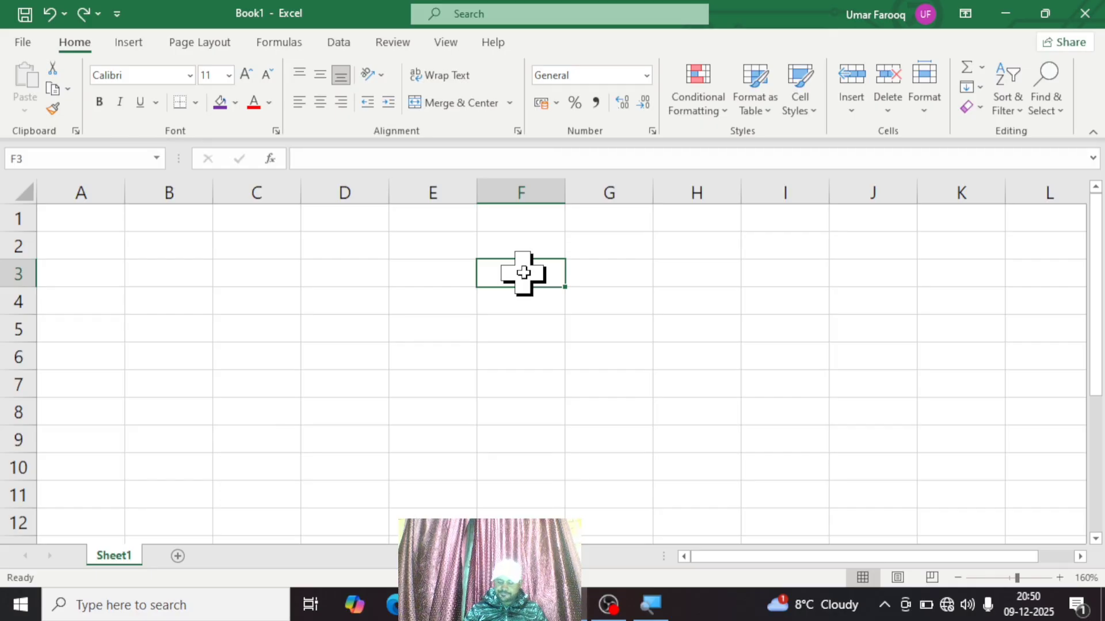
type("9")
key("Return")
type("4")
key("Return")
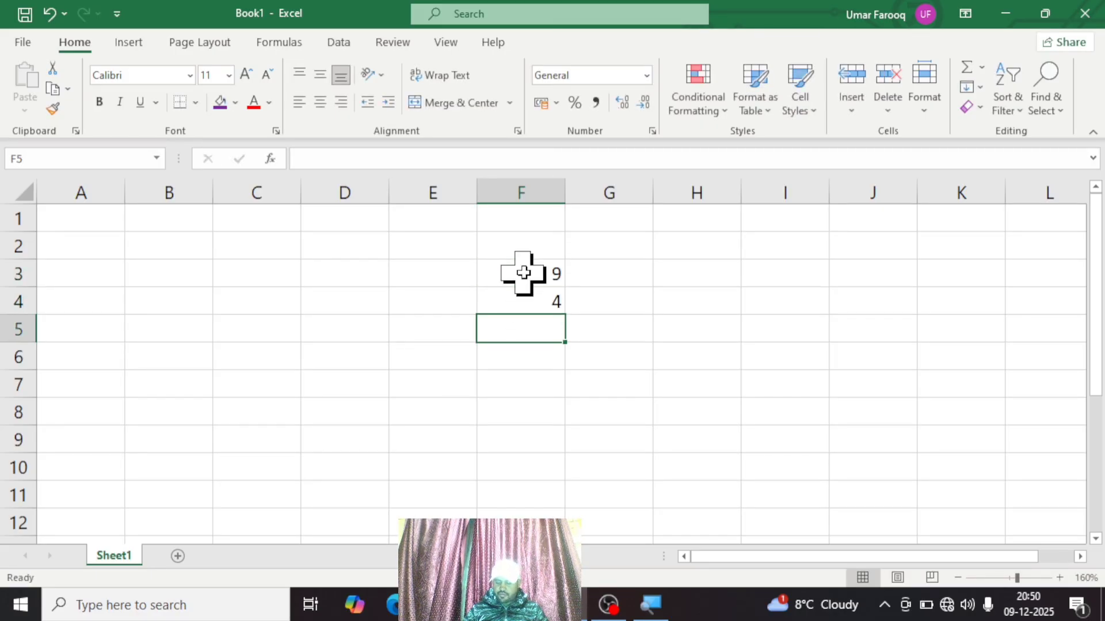
type("6")
key("Return")
type("3")
key("Return")
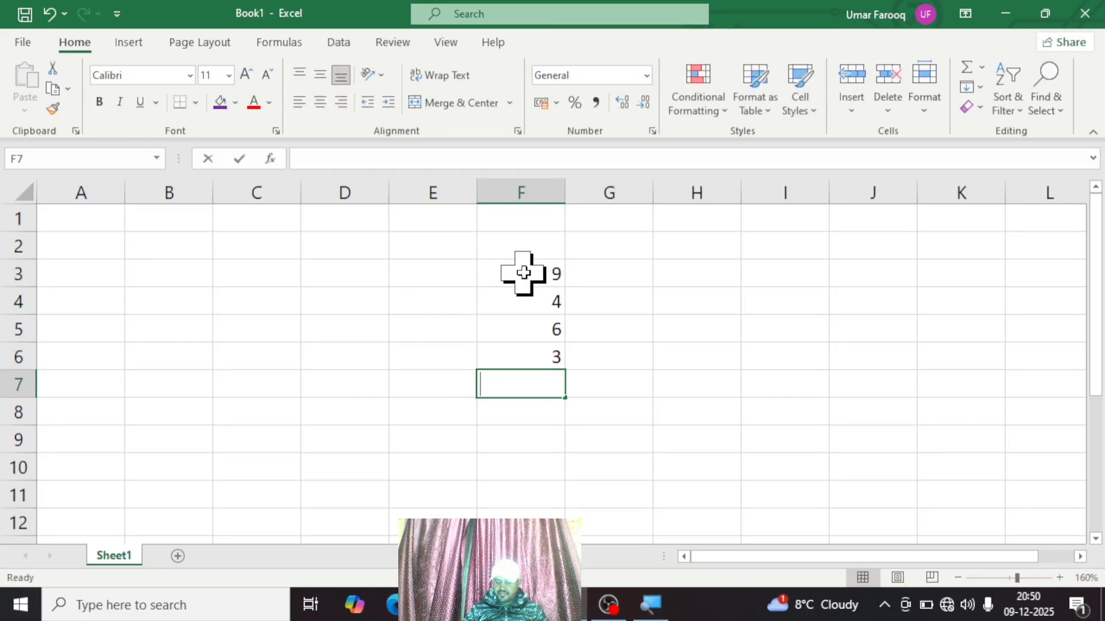
type("1")
key("Return")
type("8")
key("Return")
type("7")
key("Return")
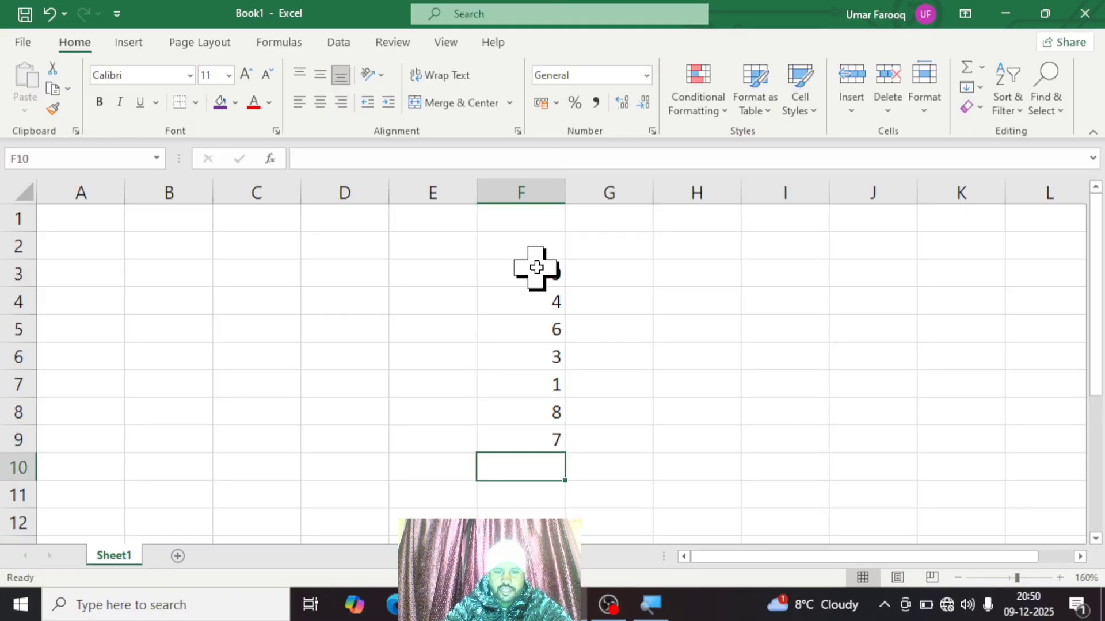
left_click_drag(536, 267, 519, 439)
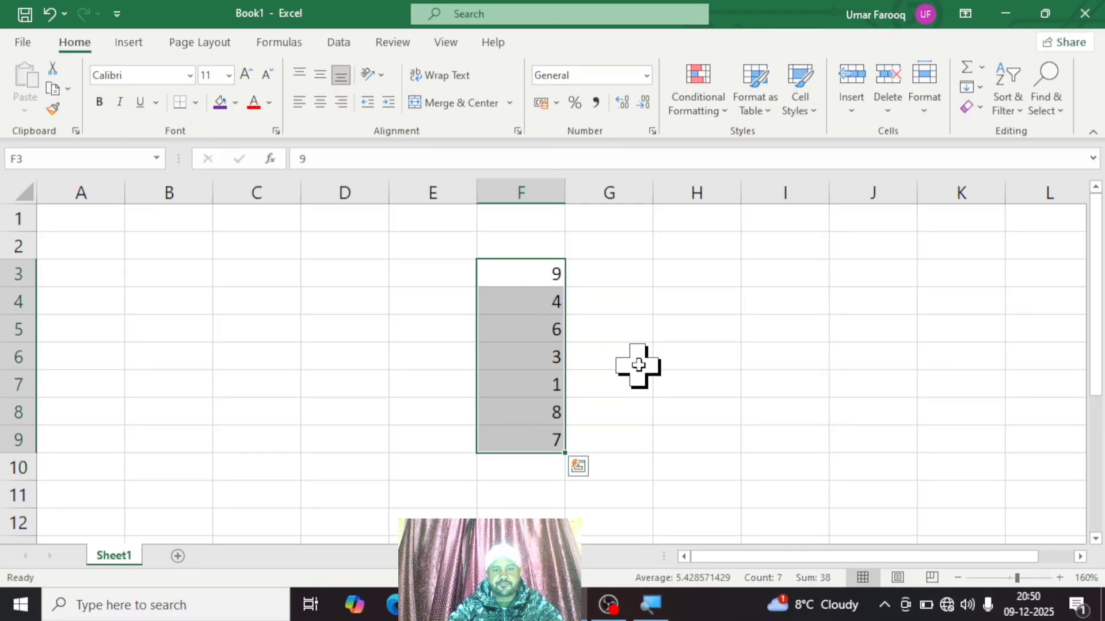
left_click(638, 365)
left_click(418, 271)
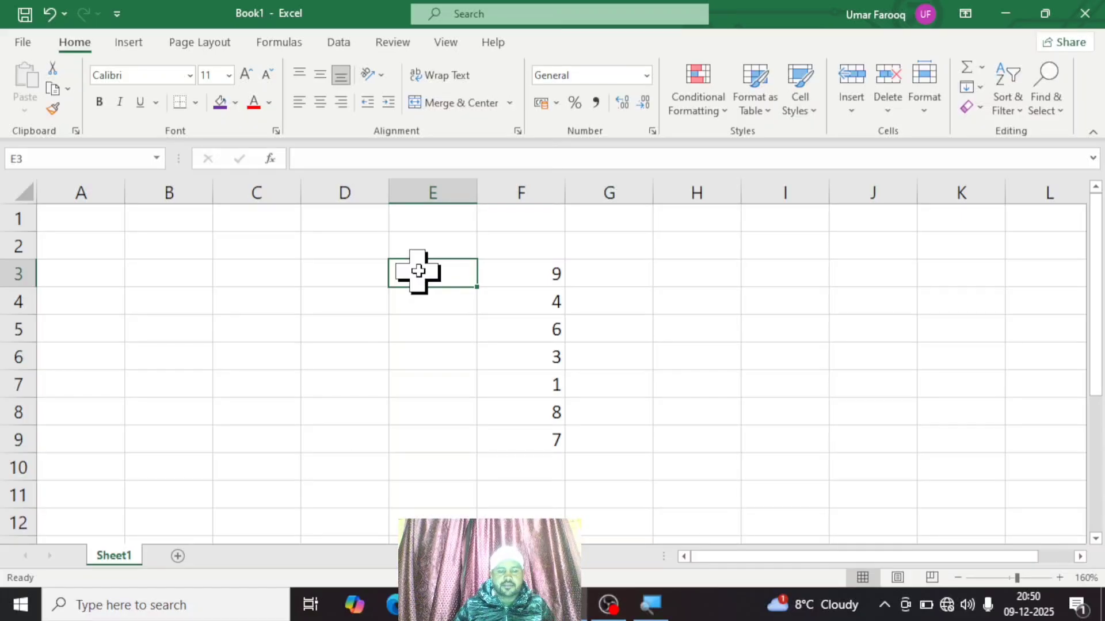
type("A")
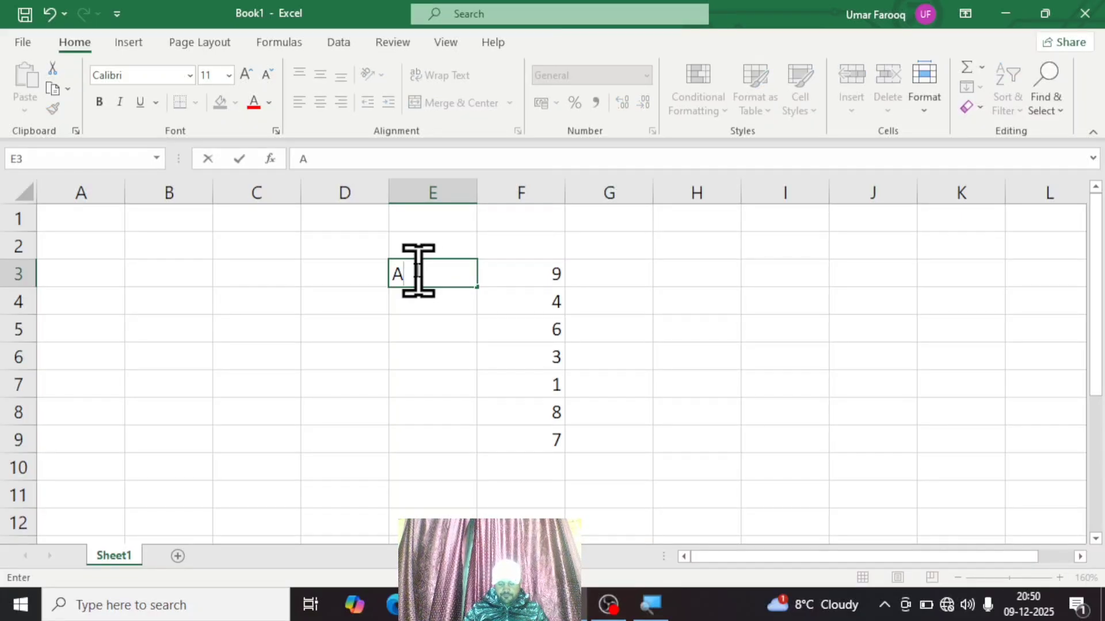
key("Return")
type("B")
key("Return")
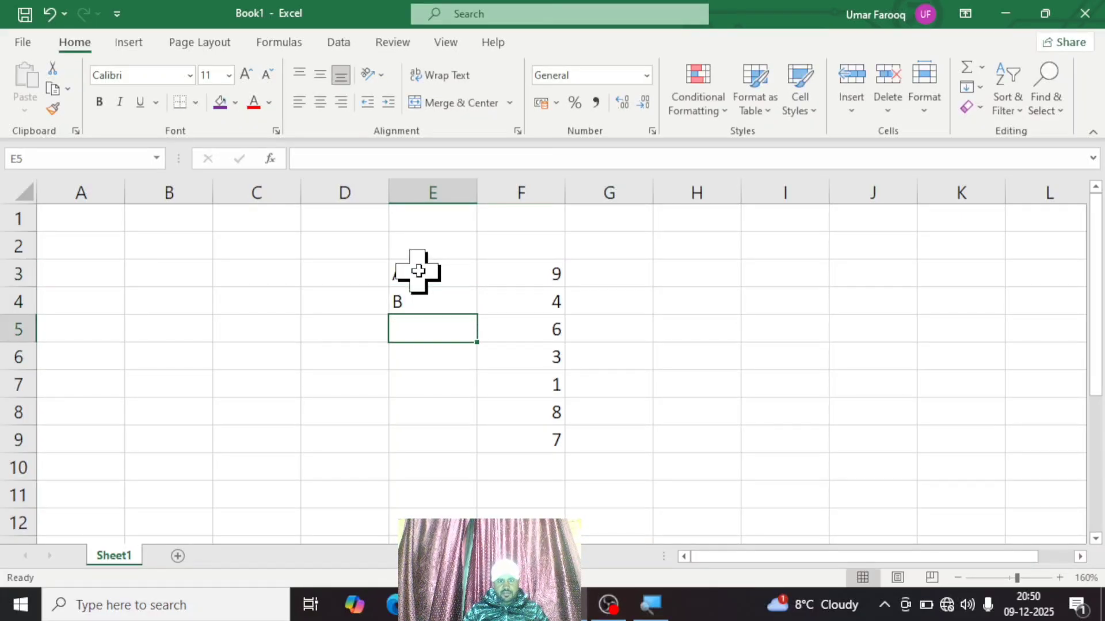
type("C")
key("Return")
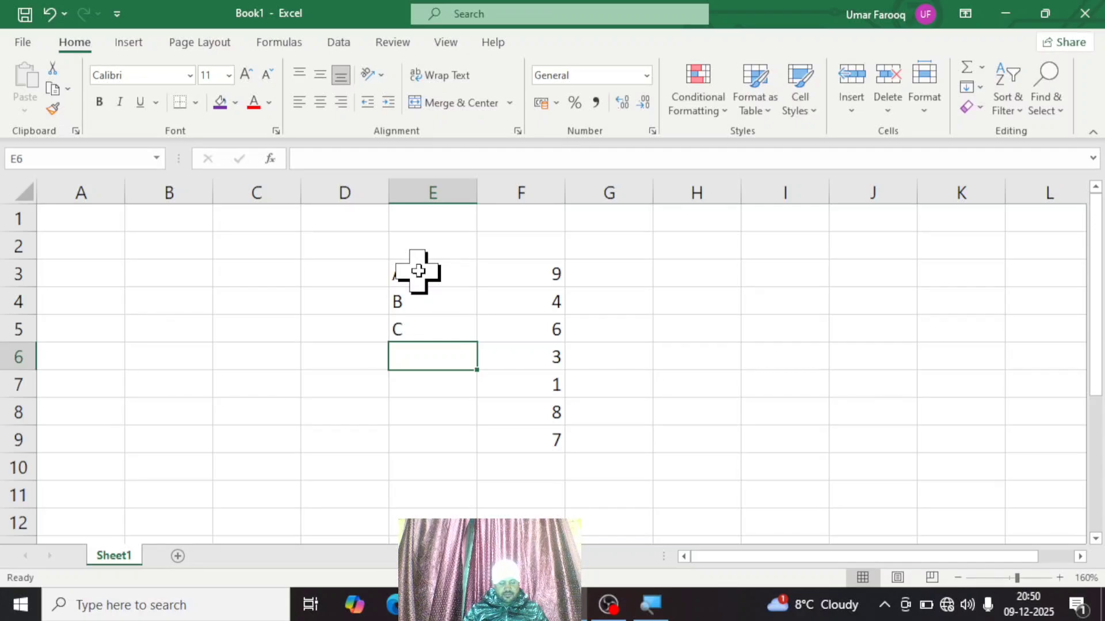
key("Up")
key("Up")
key("Up")
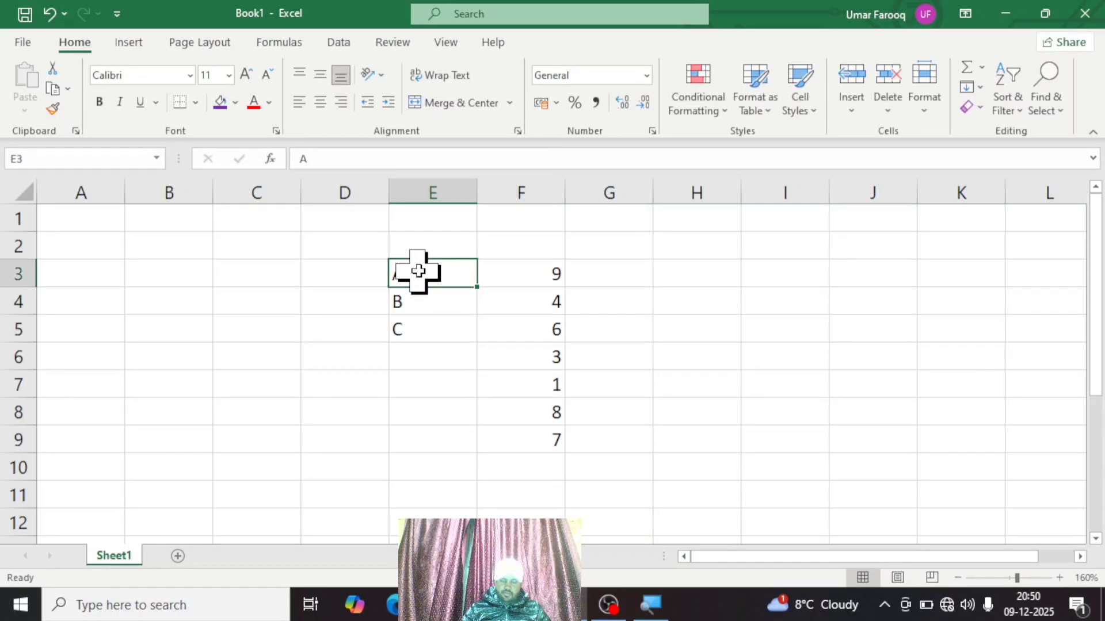
key("Delete")
key("Down")
key("Delete")
key("Down")
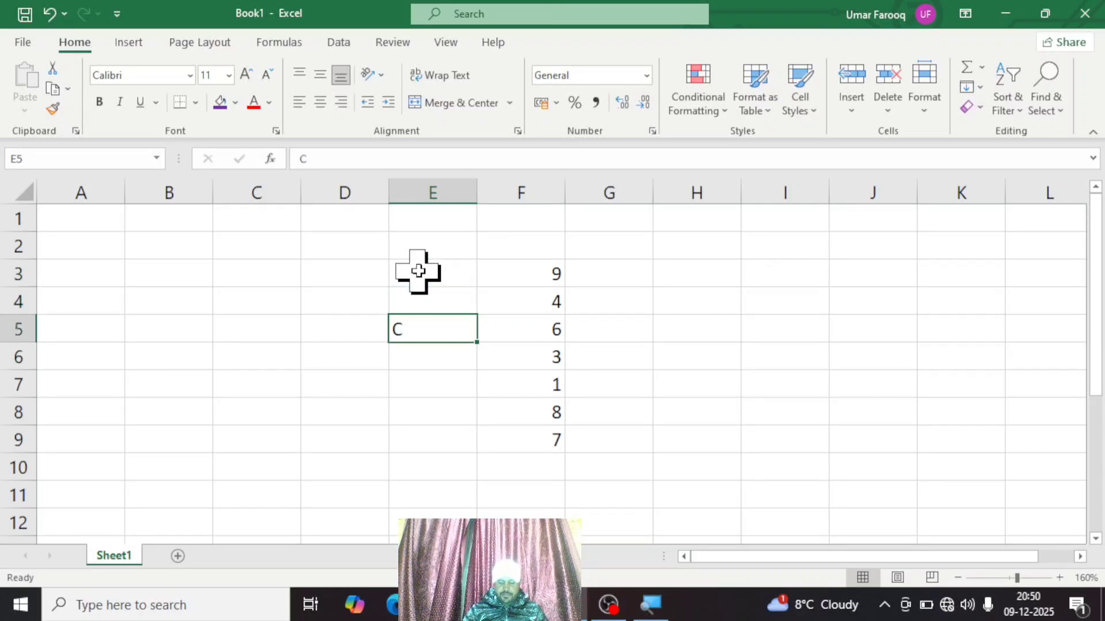
key("Delete")
key("Down")
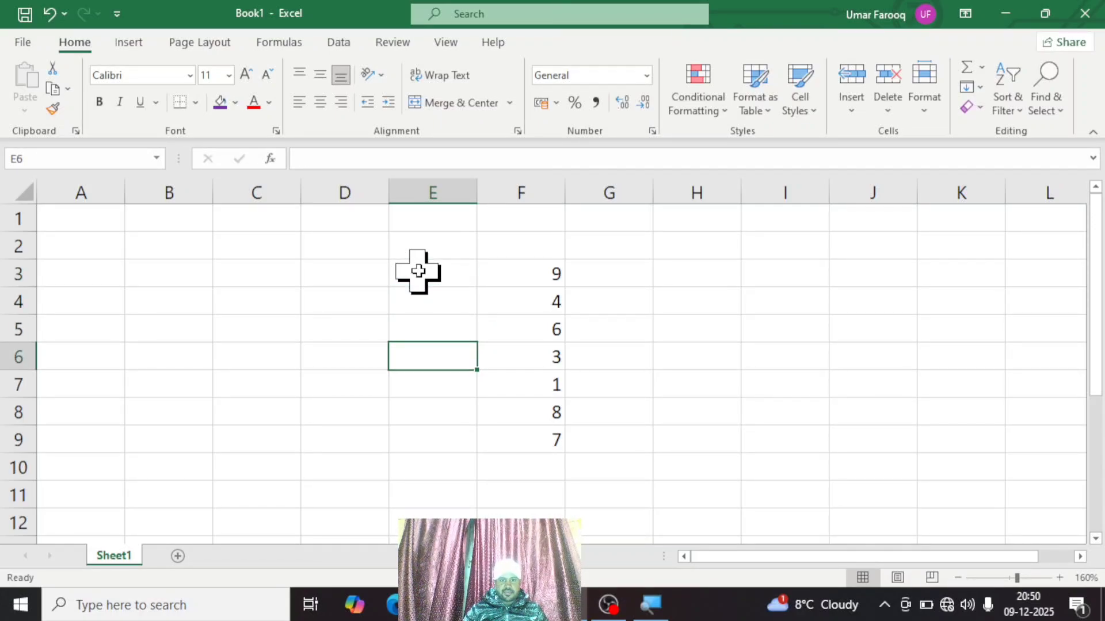
Sort the numbers in F3:F9 from smallest to largest.
left_click(540, 268)
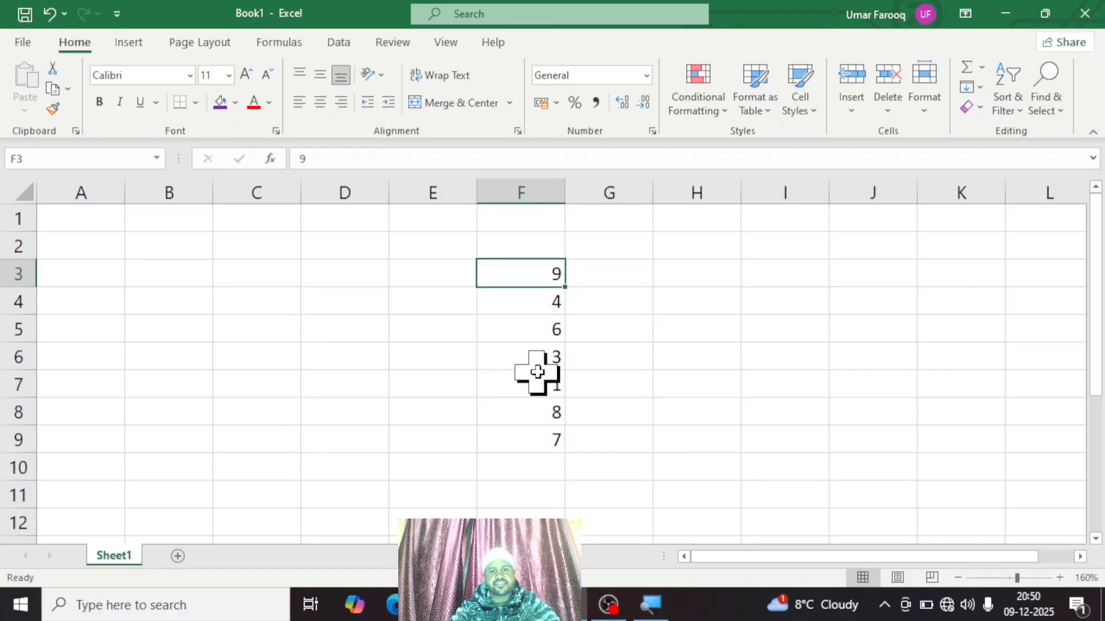
left_click_drag(539, 273, 563, 443)
left_click(848, 382)
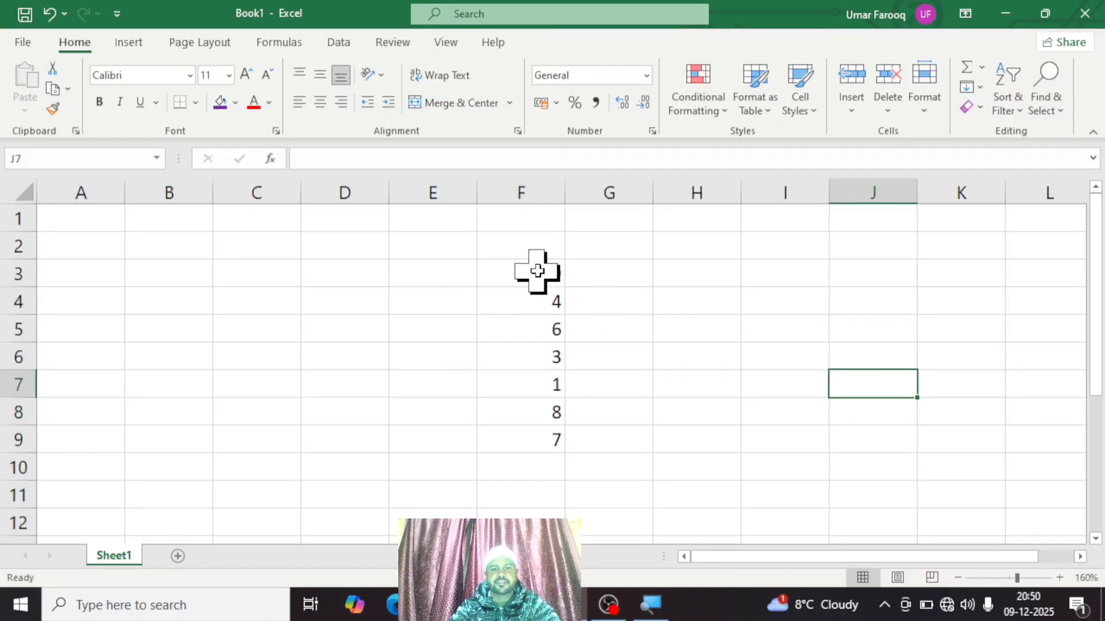
left_click_drag(535, 271, 546, 441)
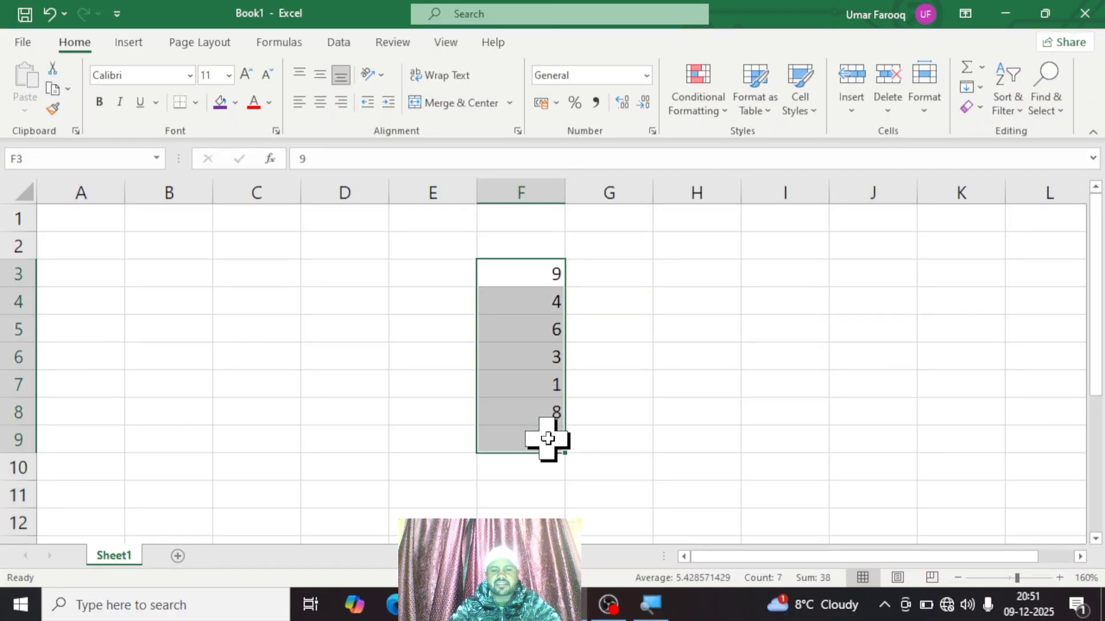
left_click(1010, 110)
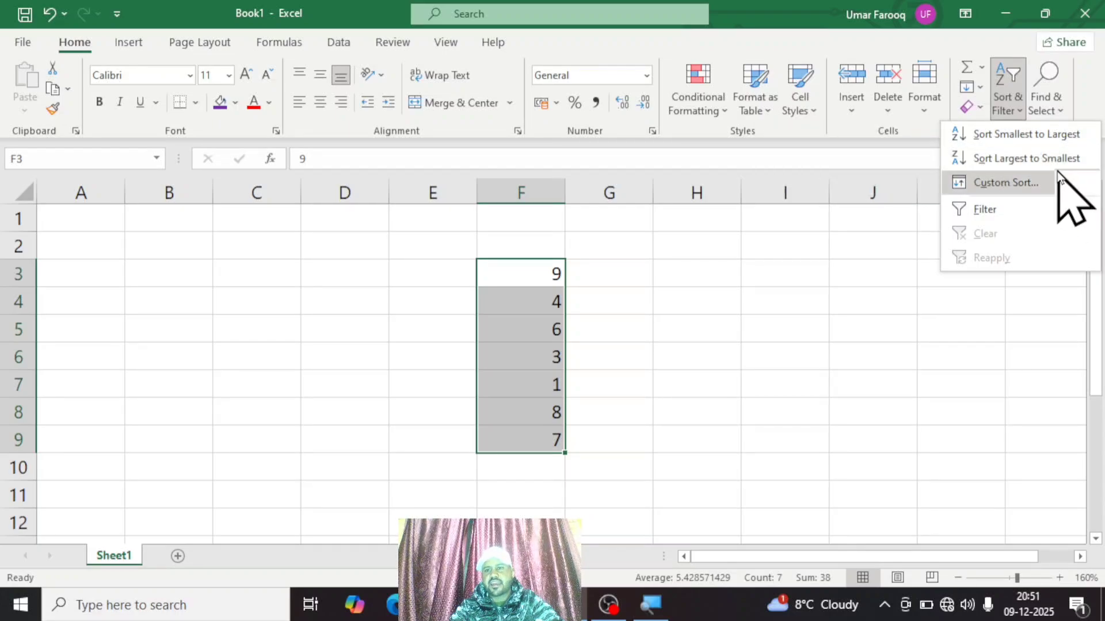
left_click(1044, 133)
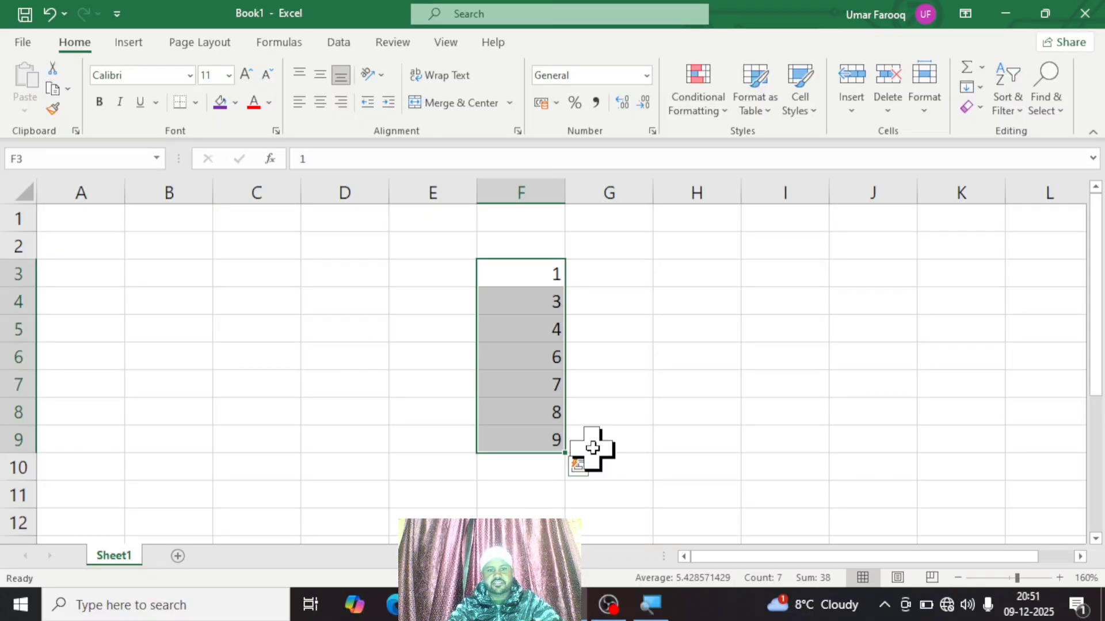
Re-sort the numbers in F3:F9 from largest to smallest, and delete them from the range.
left_click(1010, 111)
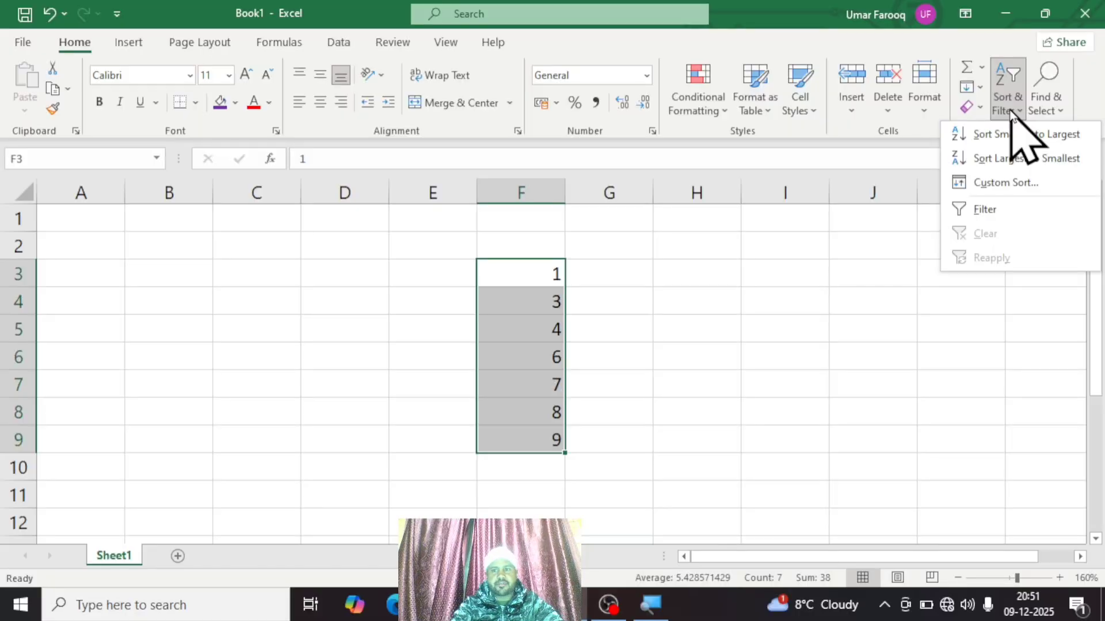
left_click(1028, 161)
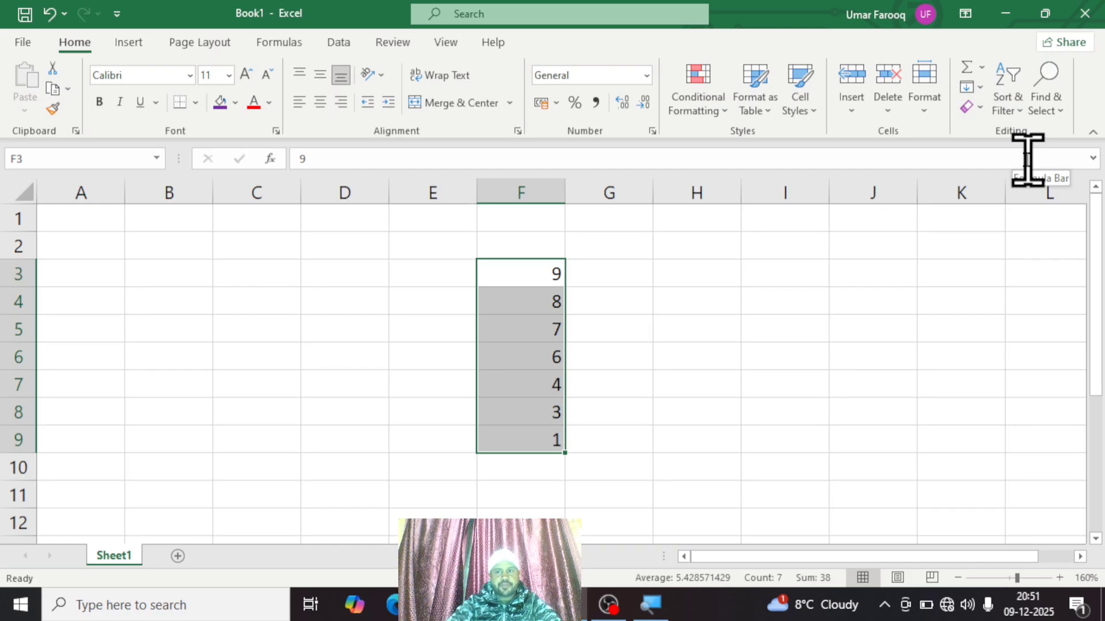
left_click(1008, 106)
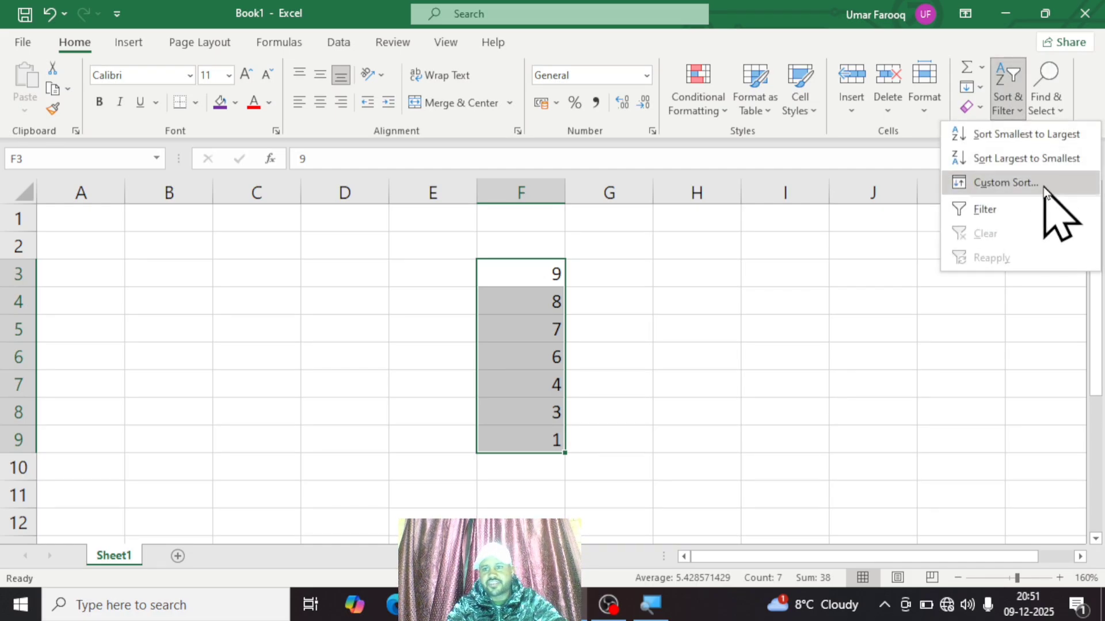
left_click(887, 283)
key("Delete")
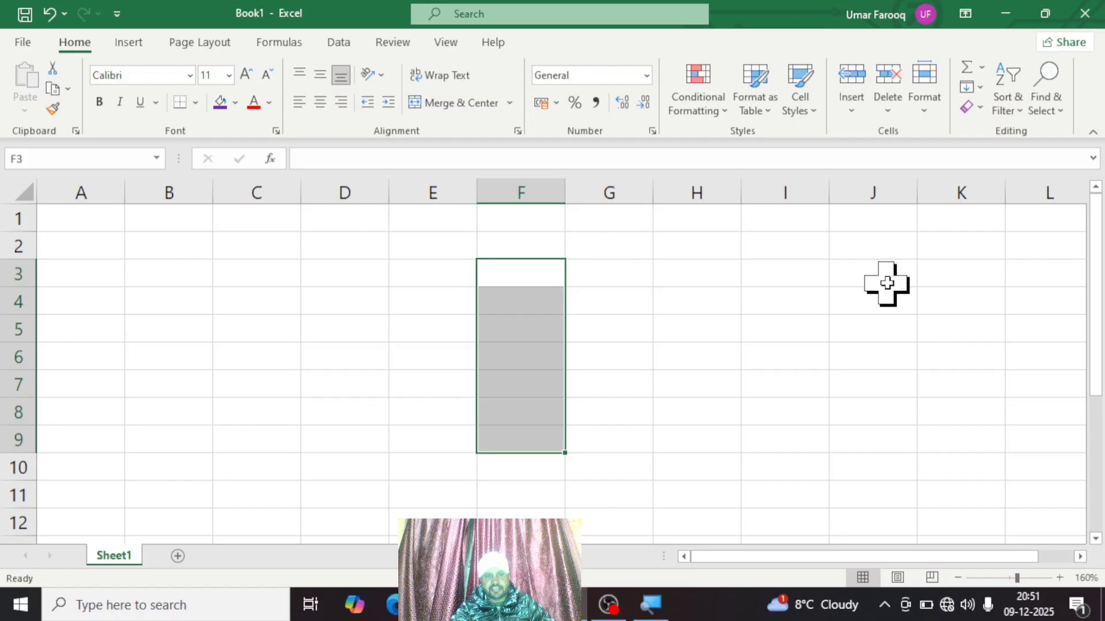
Enter two sample first names in capital letters, one each in cells D4 and D5.
left_click(308, 381)
left_click(343, 305)
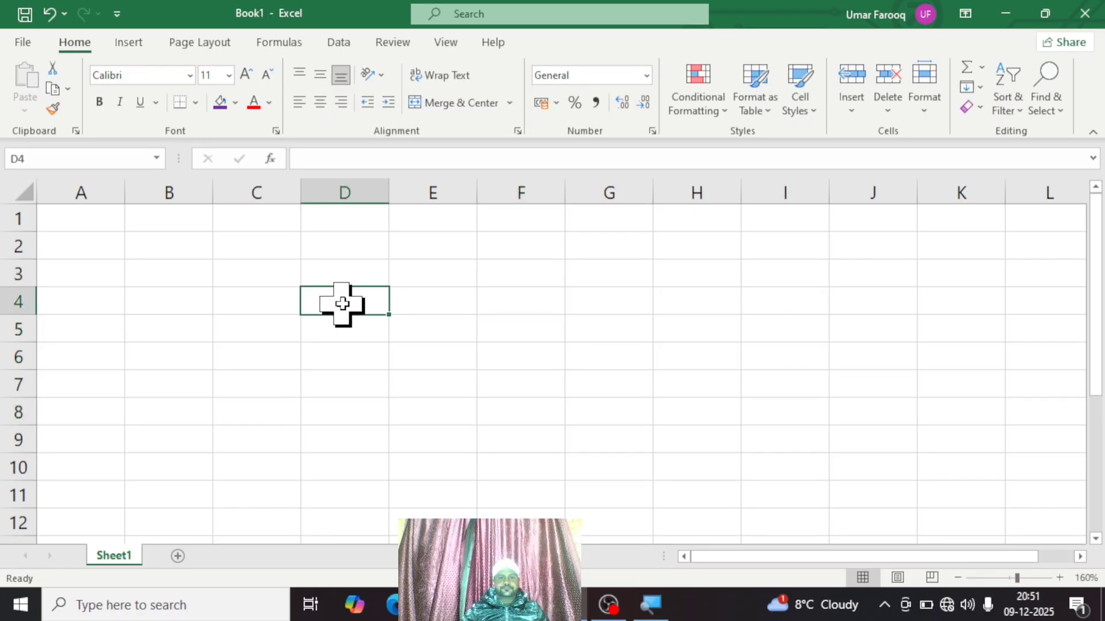
type("ASIF")
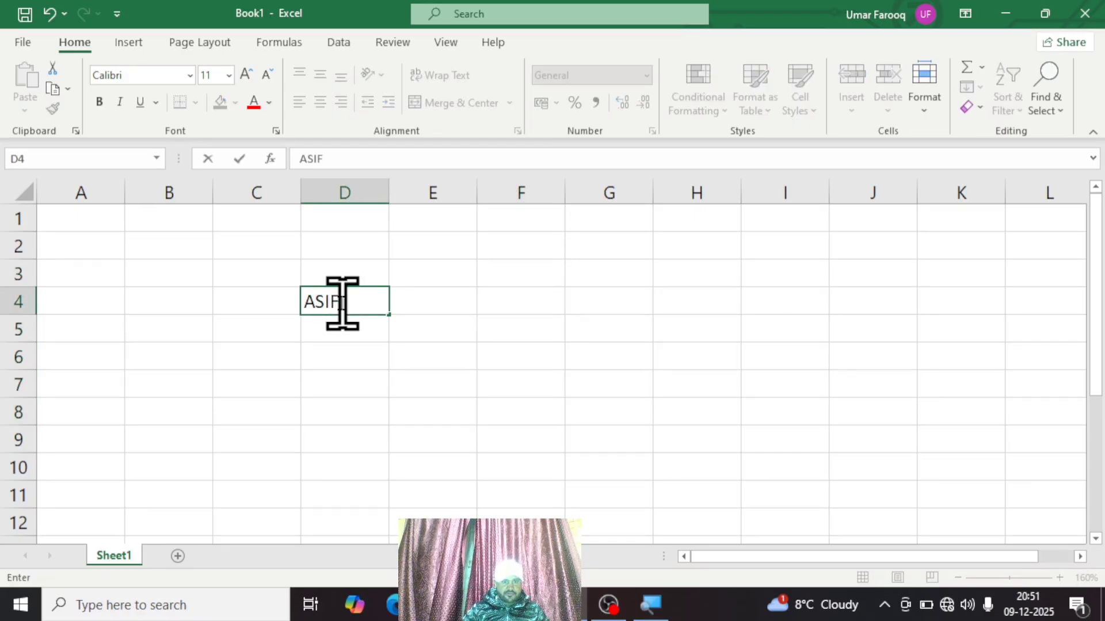
key("Return")
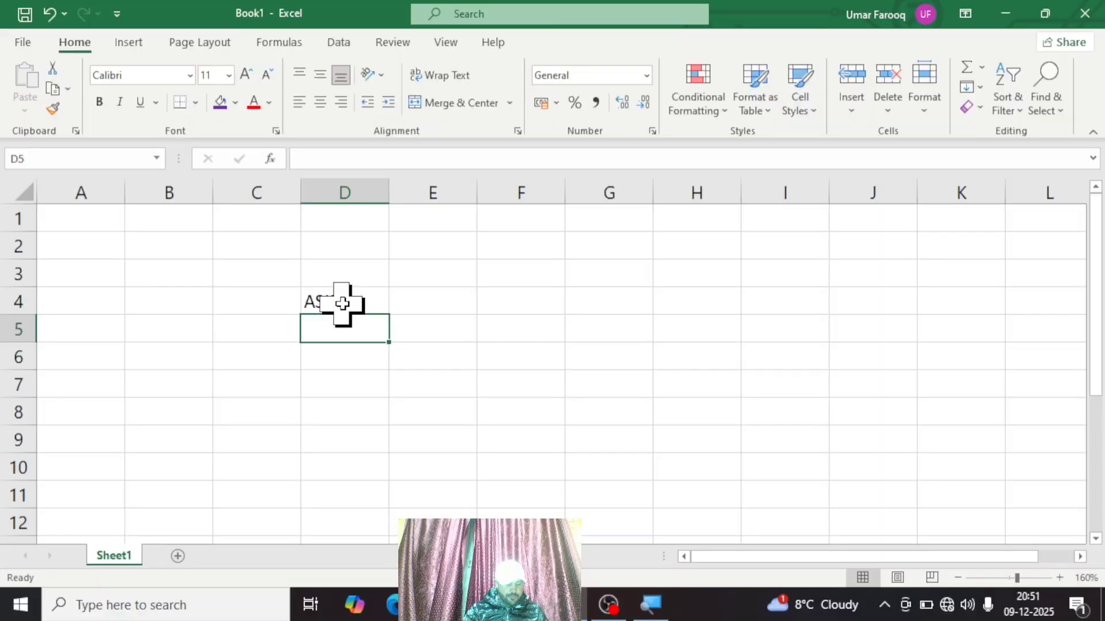
type("UMR")
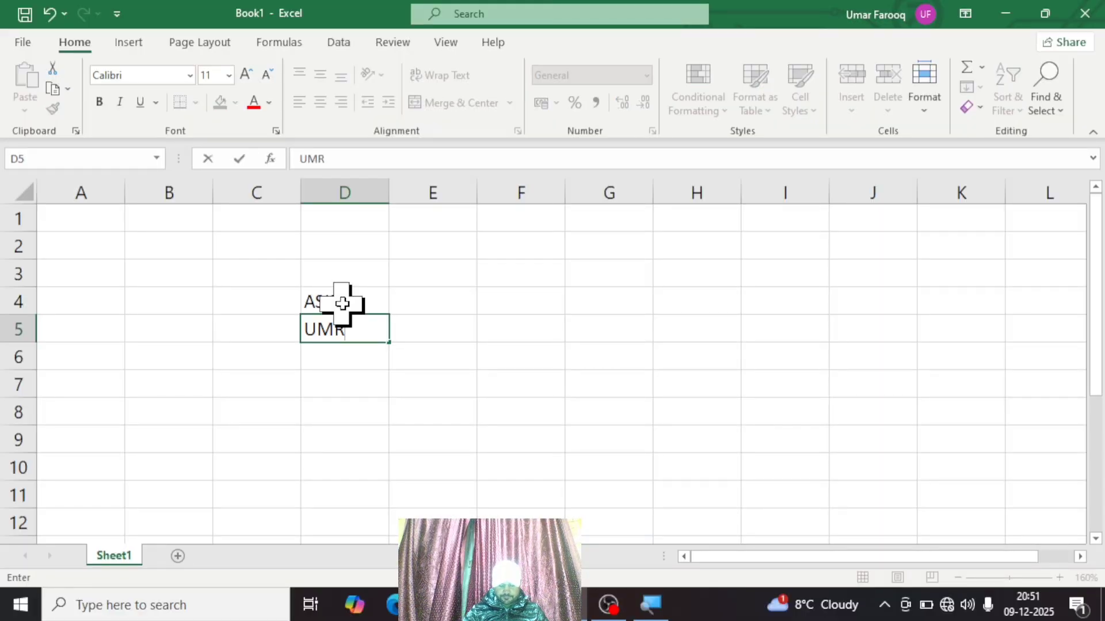
key("BackSpace")
type("AR")
key("Return")
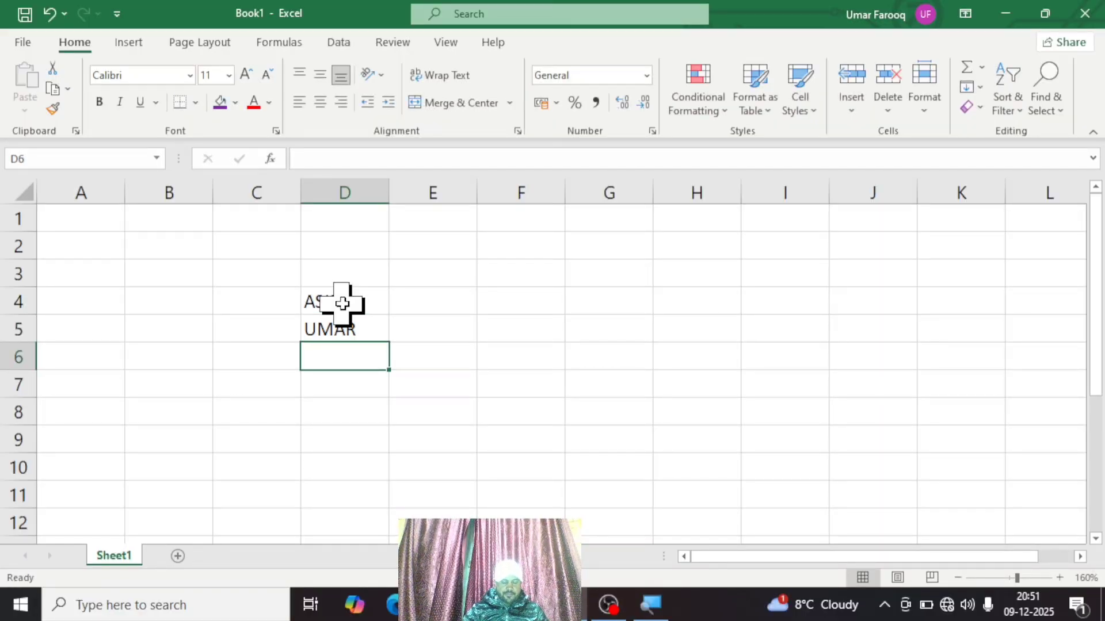
Enter sample first names in cells D6 and D7, correcting the spelling of the one in D6.
type("ASIF")
key("BackSpace")
key("BackSpace")
key("BackSpace")
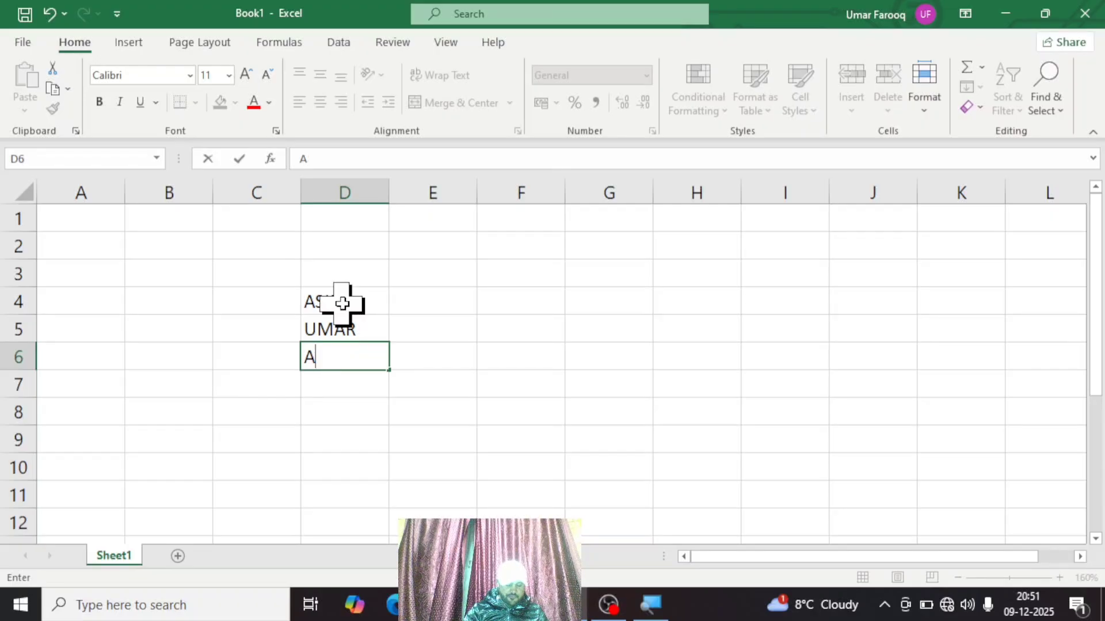
type("HUZAID")
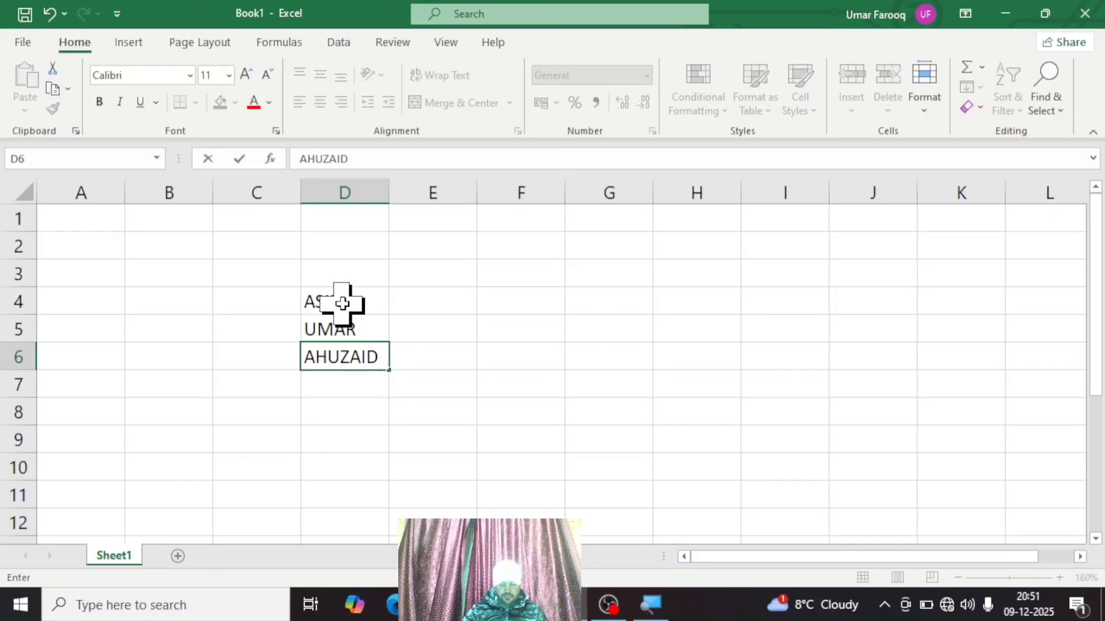
key("BackSpace")
key("BackSpace")
type("IFA")
key("Return")
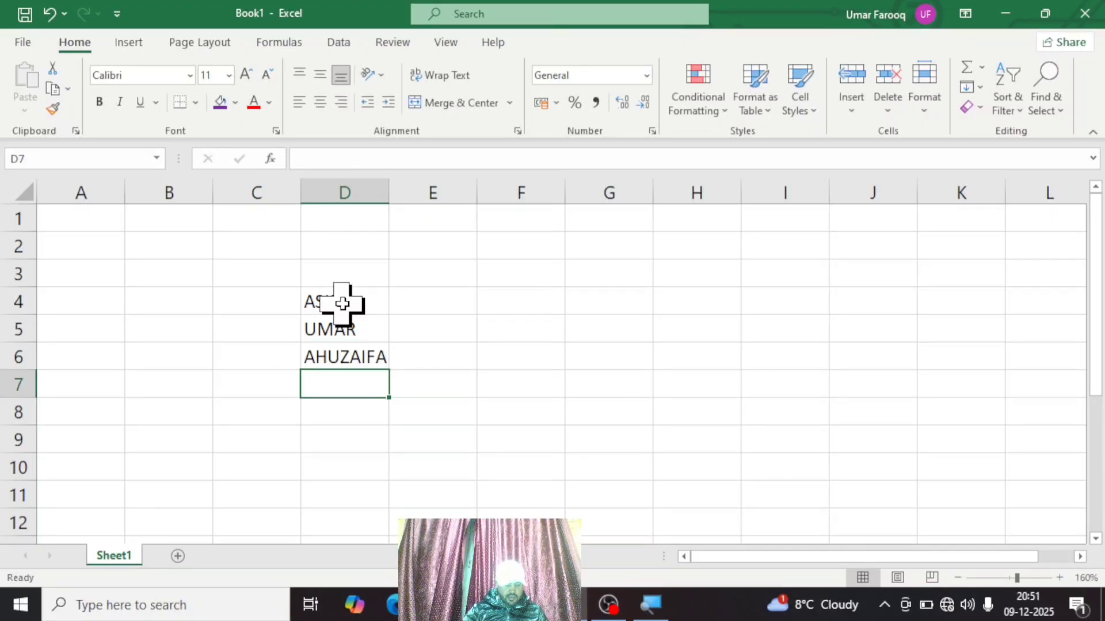
type("AAMIR")
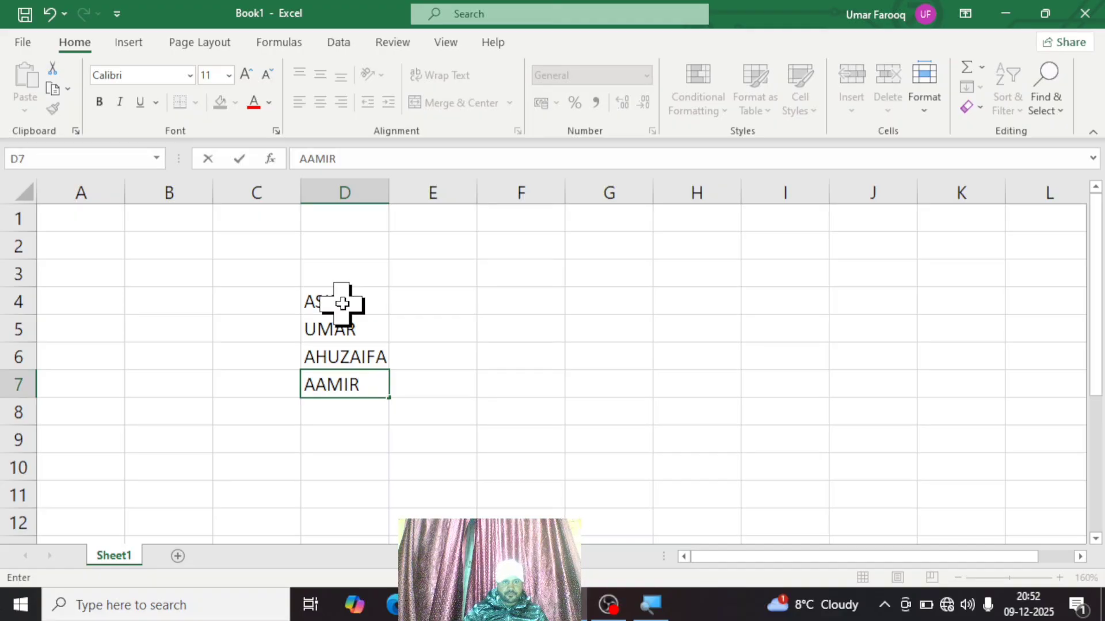
key("Up")
type("HUZAIFA")
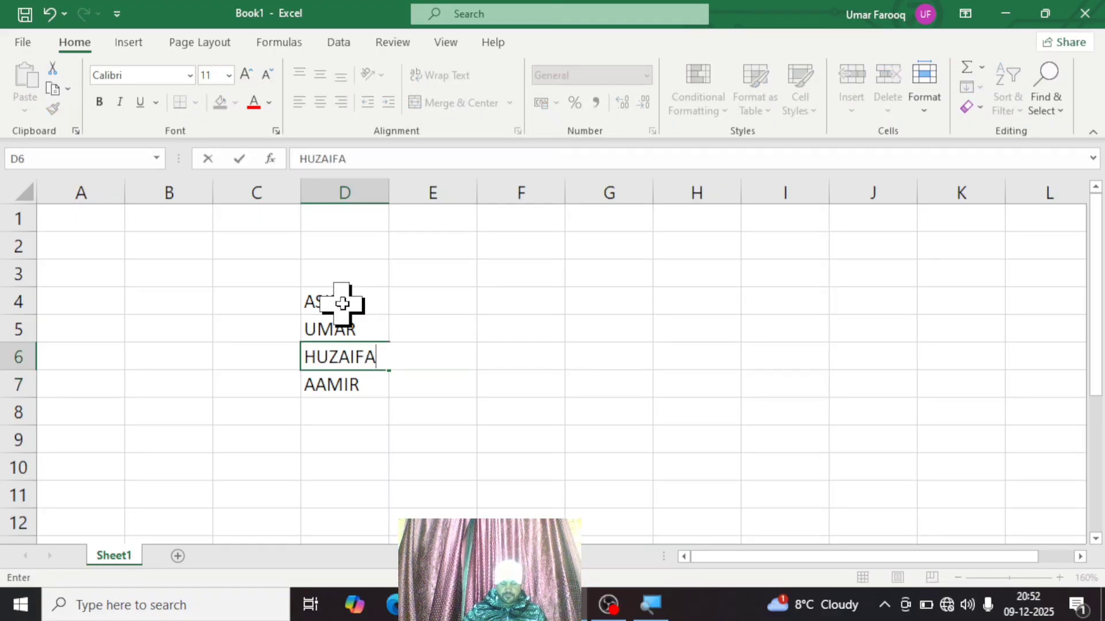
key("Return")
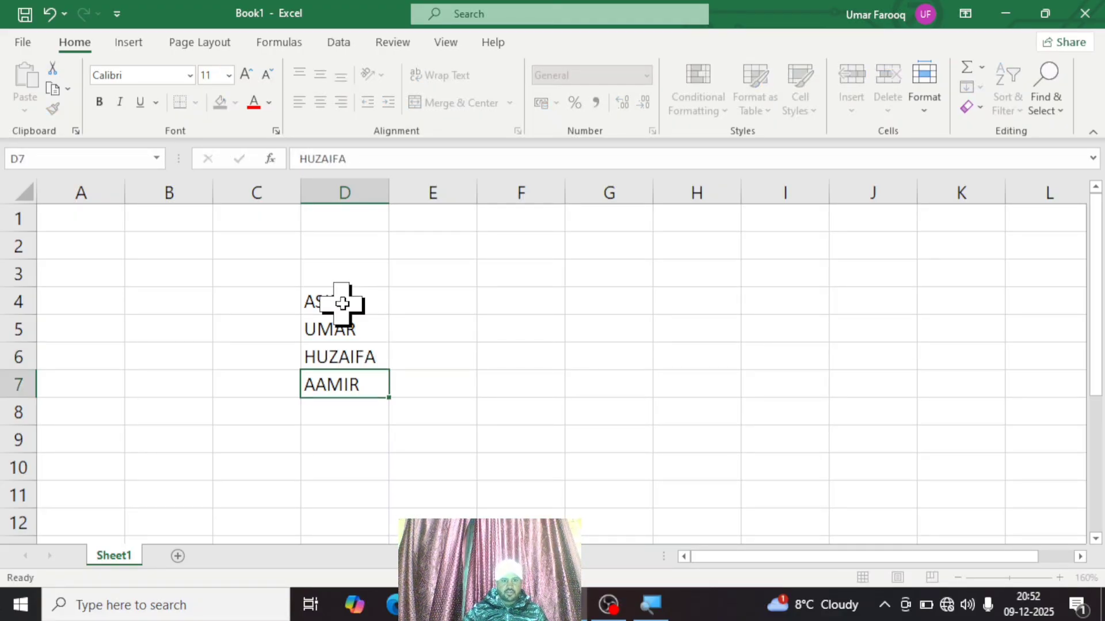
Add two more sample first names to the list in cells D8 and D9.
key("Return")
type("ZEESHAN")
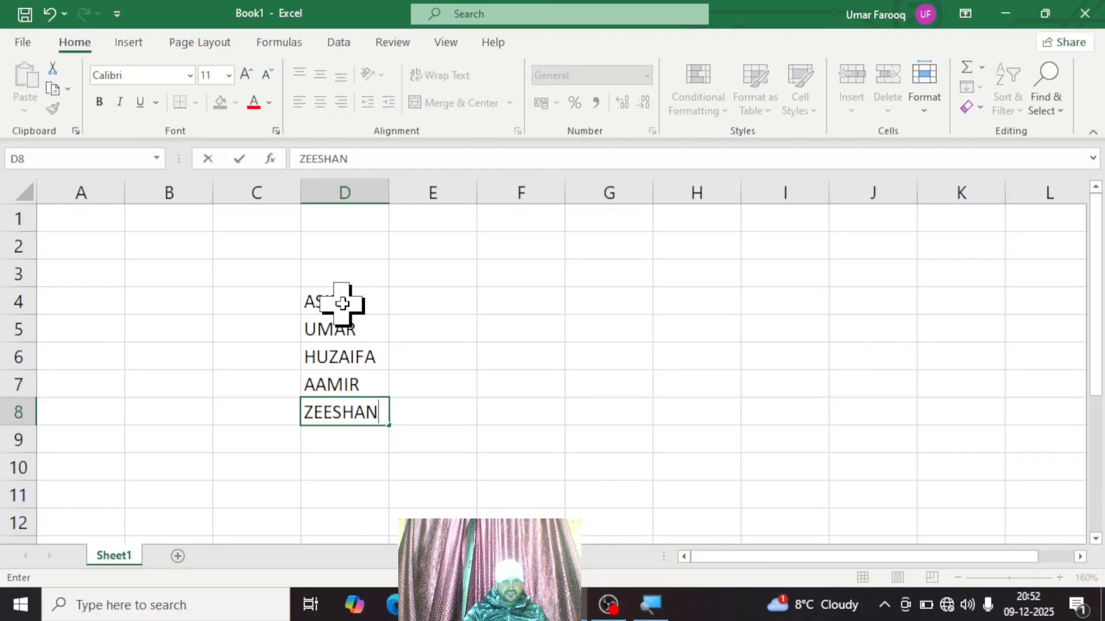
key("Return")
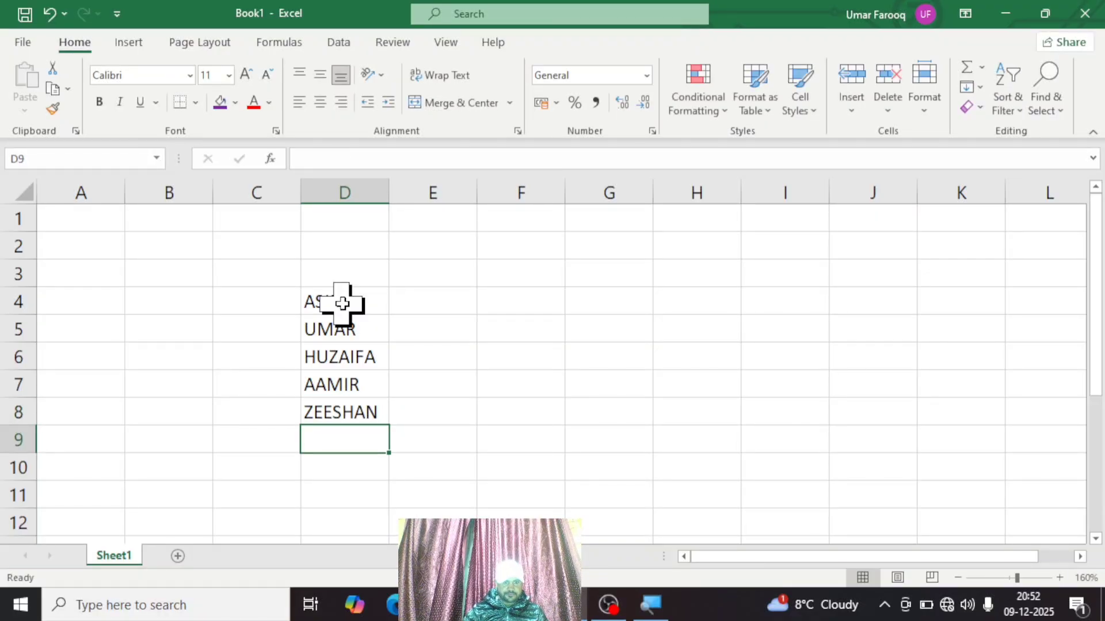
type("N")
key("BackSpace")
type("BAS")
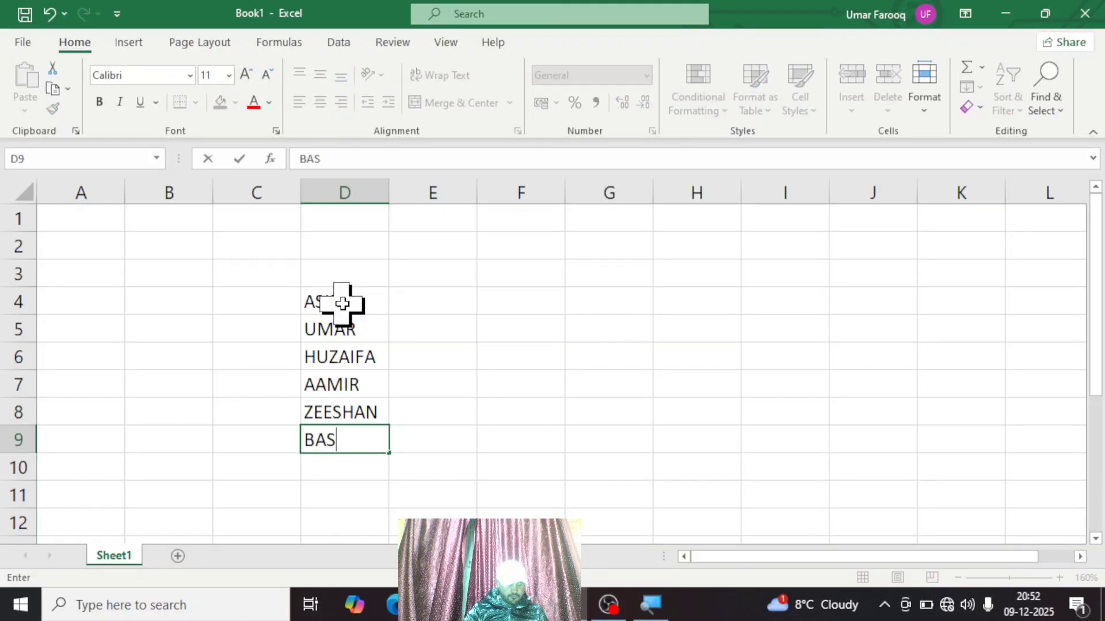
type("HIR")
key("Return")
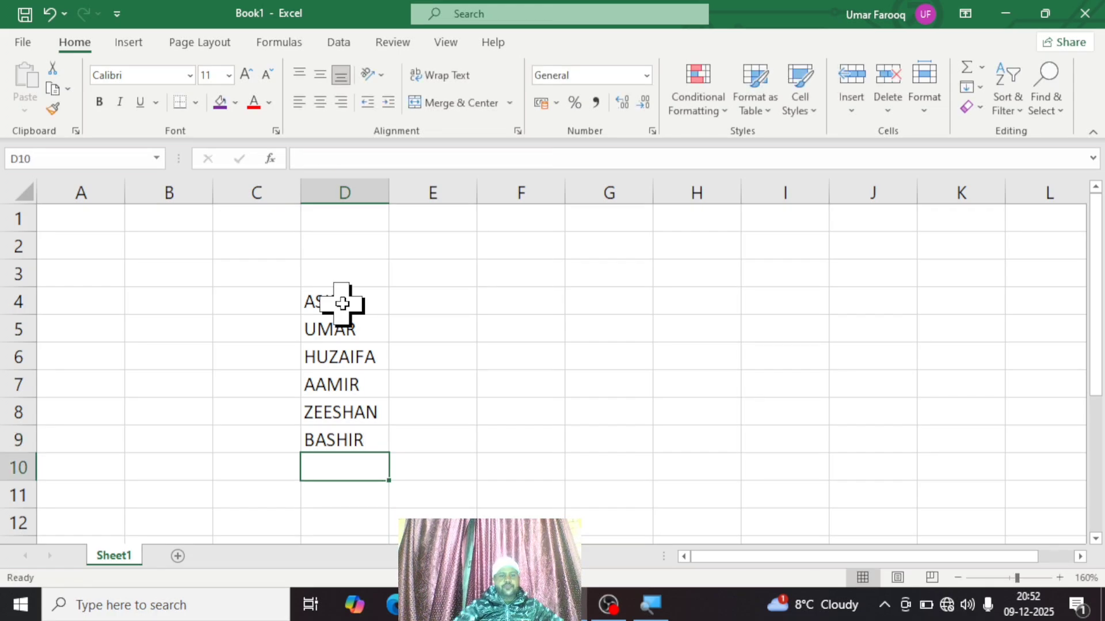
Sort the names in D4:D9 from A to Z, and re-sort them from Z to A.
left_click_drag(371, 300, 368, 373)
left_click(568, 369)
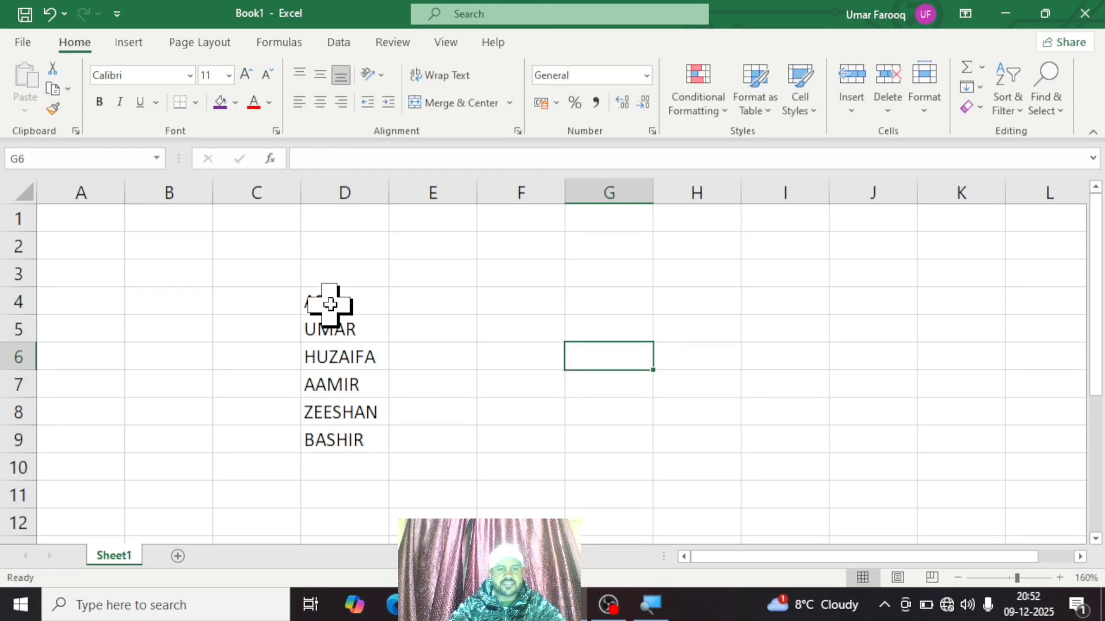
left_click_drag(329, 304, 328, 451)
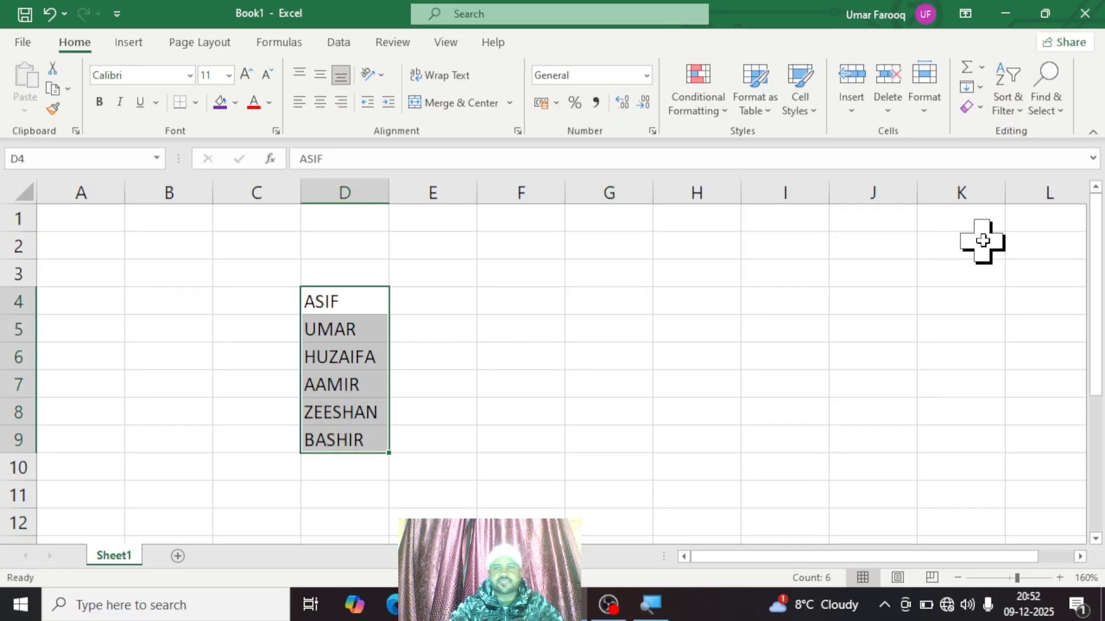
left_click(1015, 105)
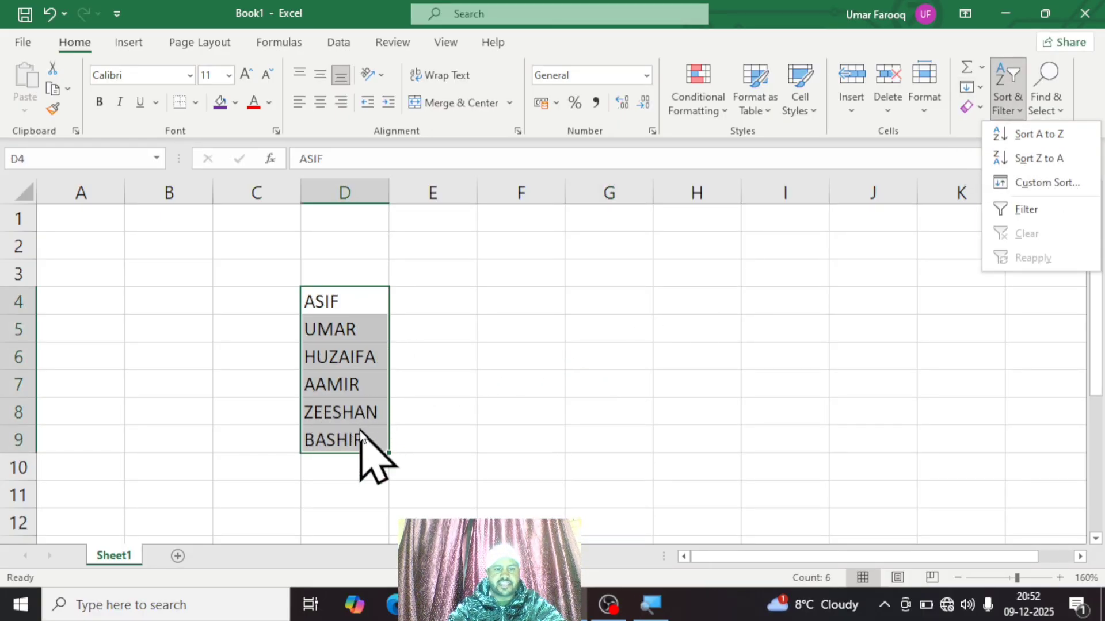
left_click(1046, 144)
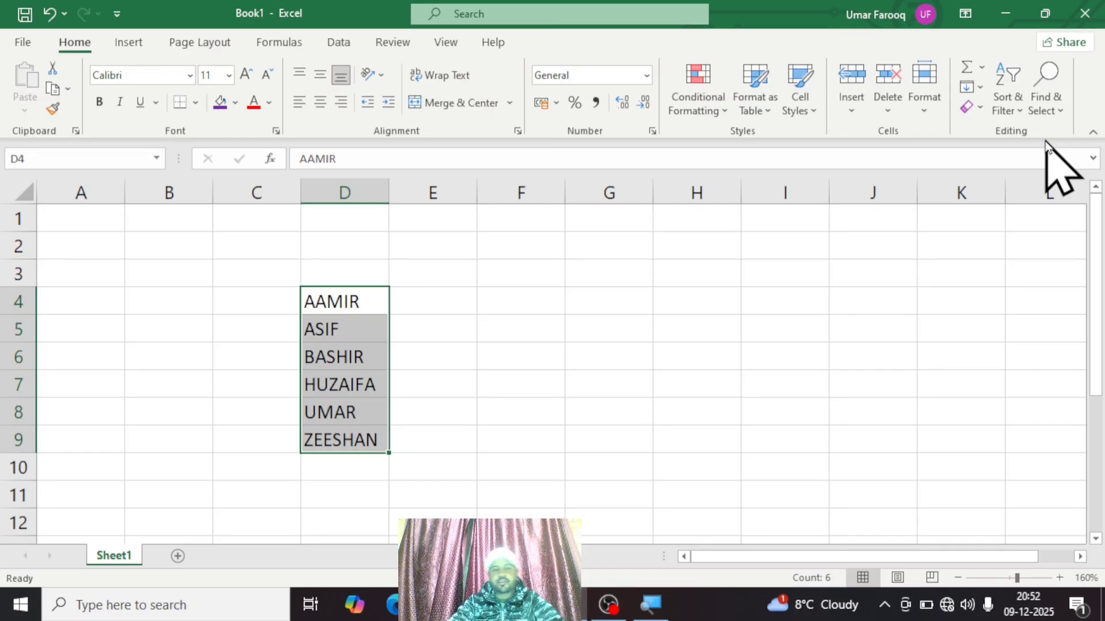
left_click(1007, 109)
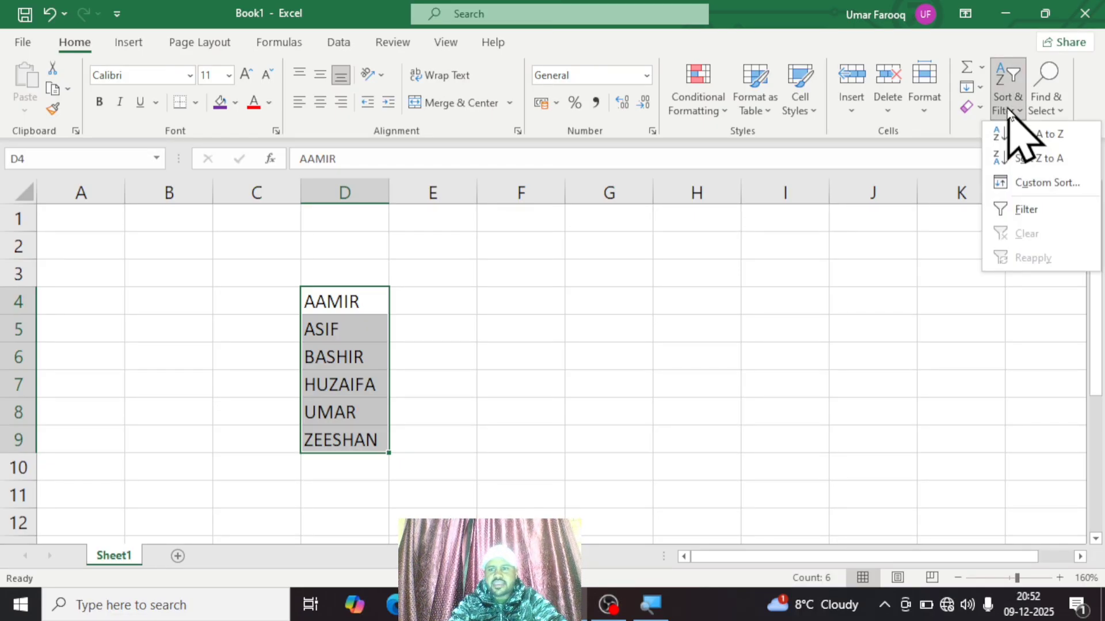
left_click(1038, 161)
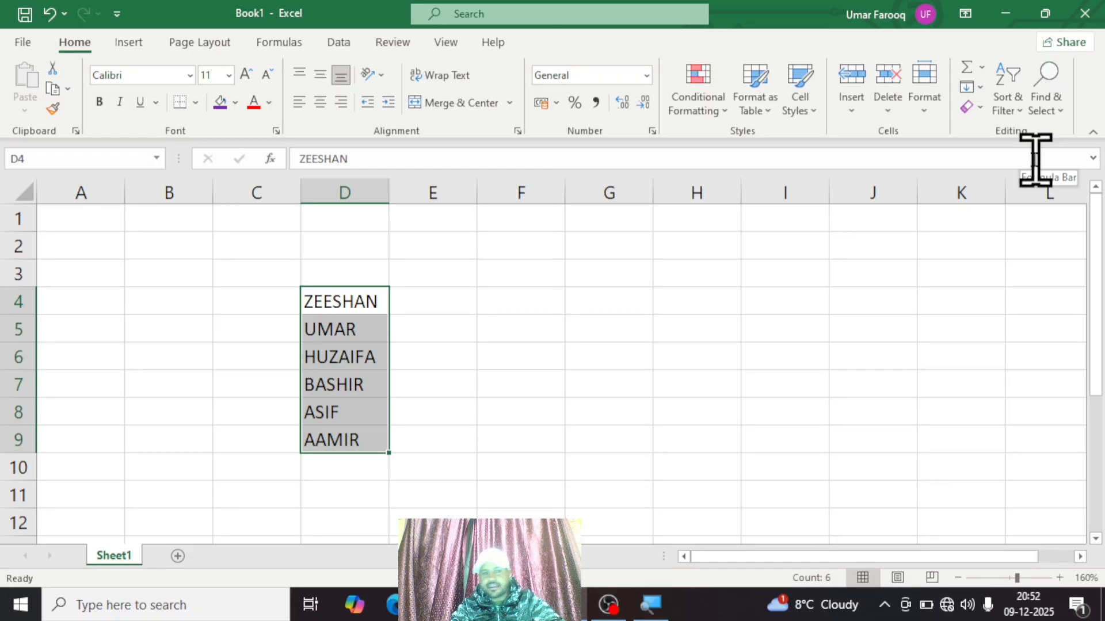
left_click(1015, 107)
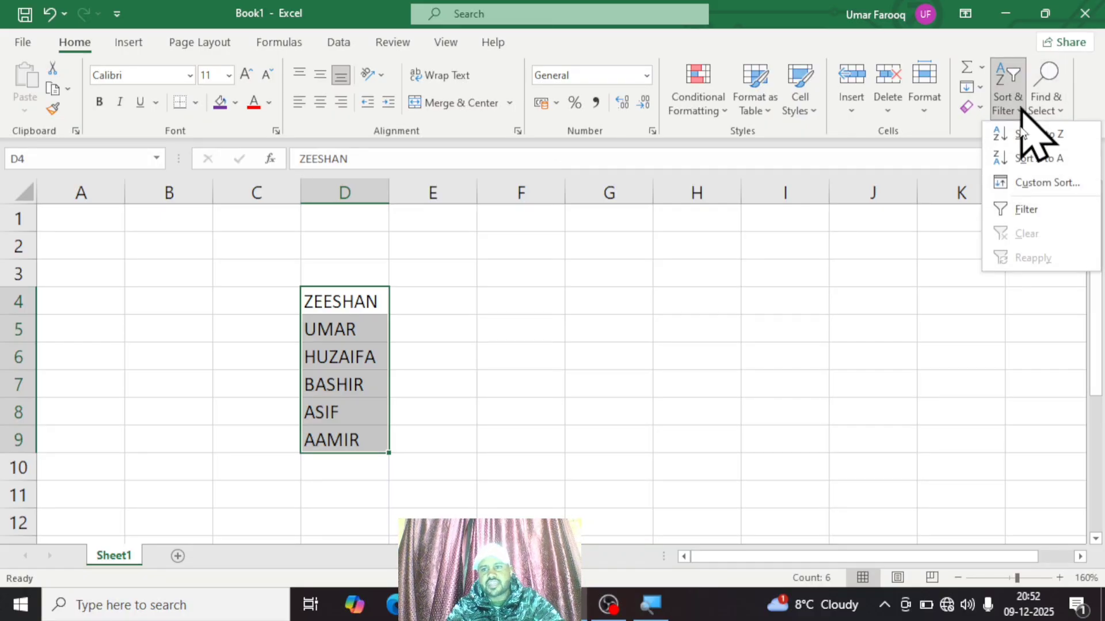
left_click(1053, 183)
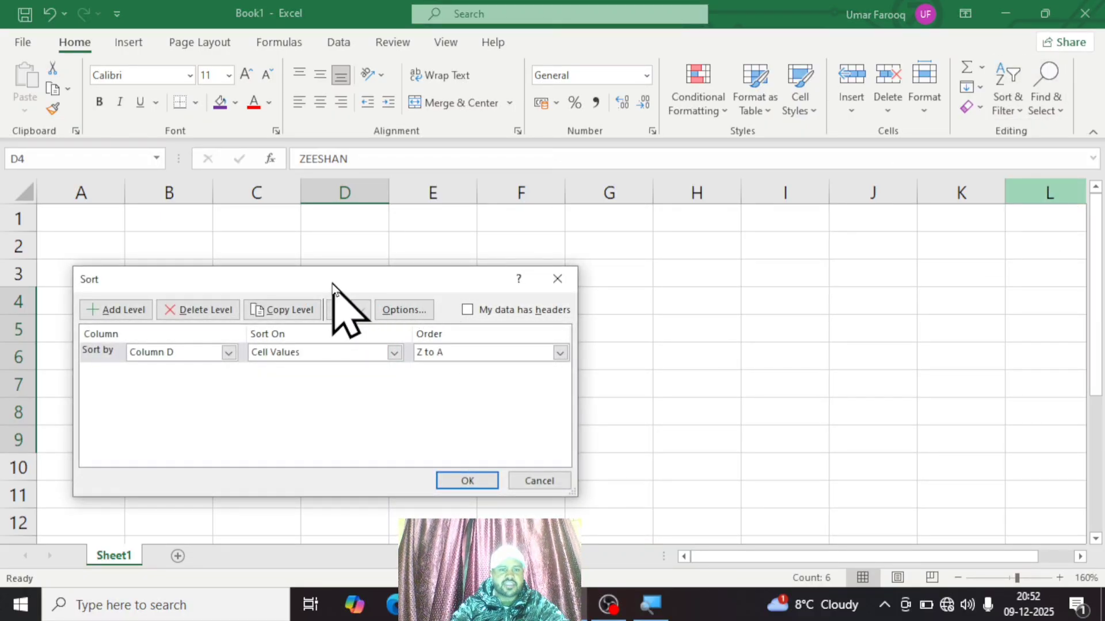
left_click_drag(333, 284, 711, 255)
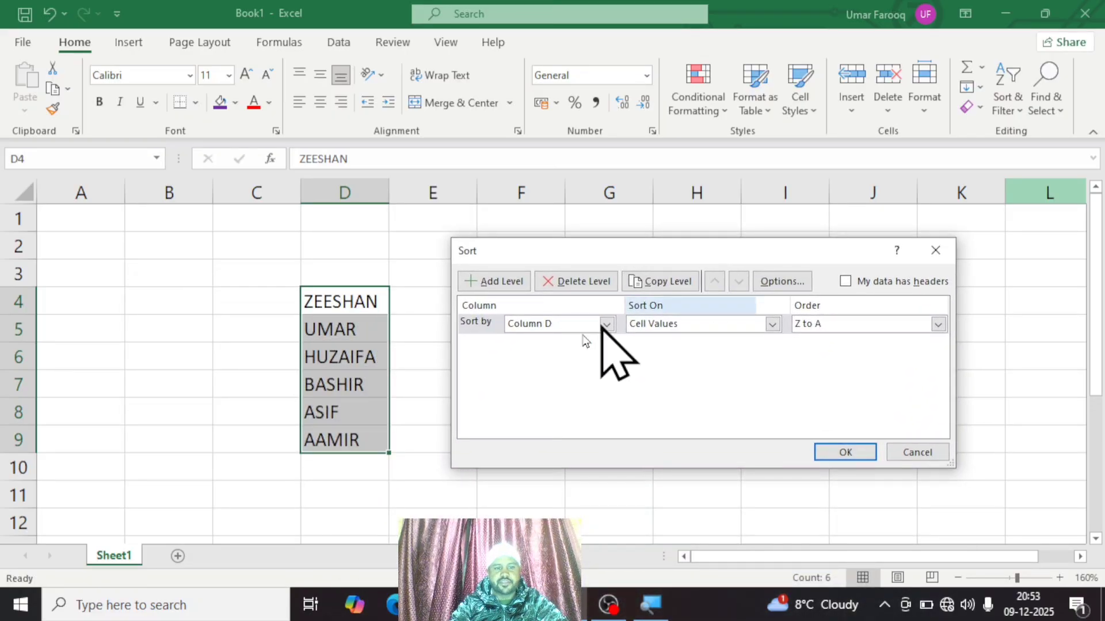
left_click(909, 452)
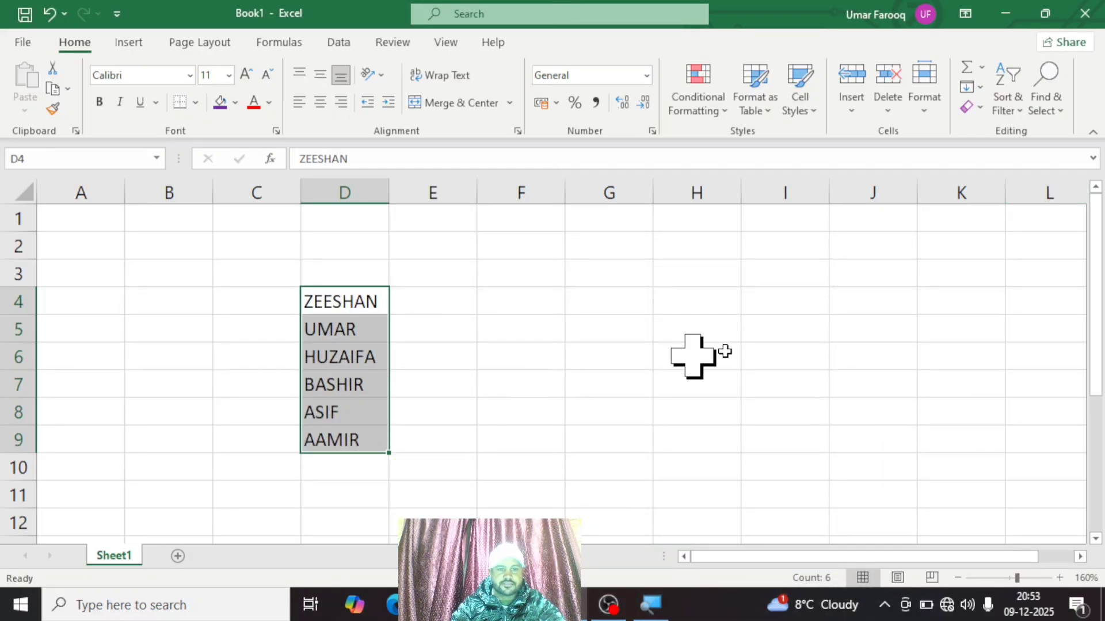
Open a custom sort on column D, try Conditional Formatting Icon as the sort basis, and set it back to Cell Values.
left_click(1018, 111)
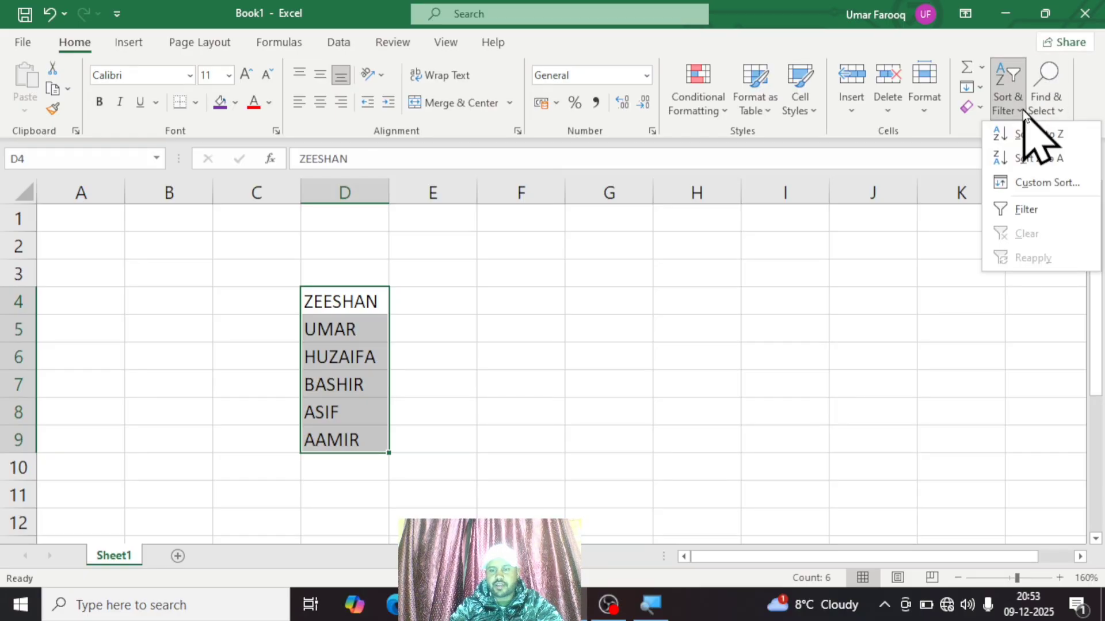
left_click(1026, 189)
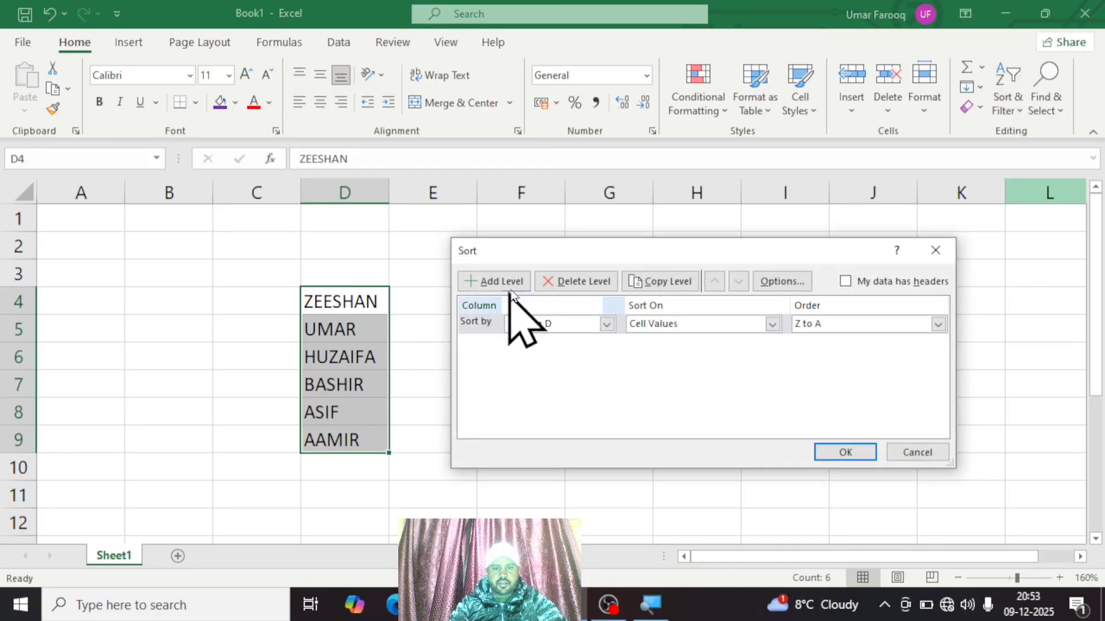
left_click(607, 324)
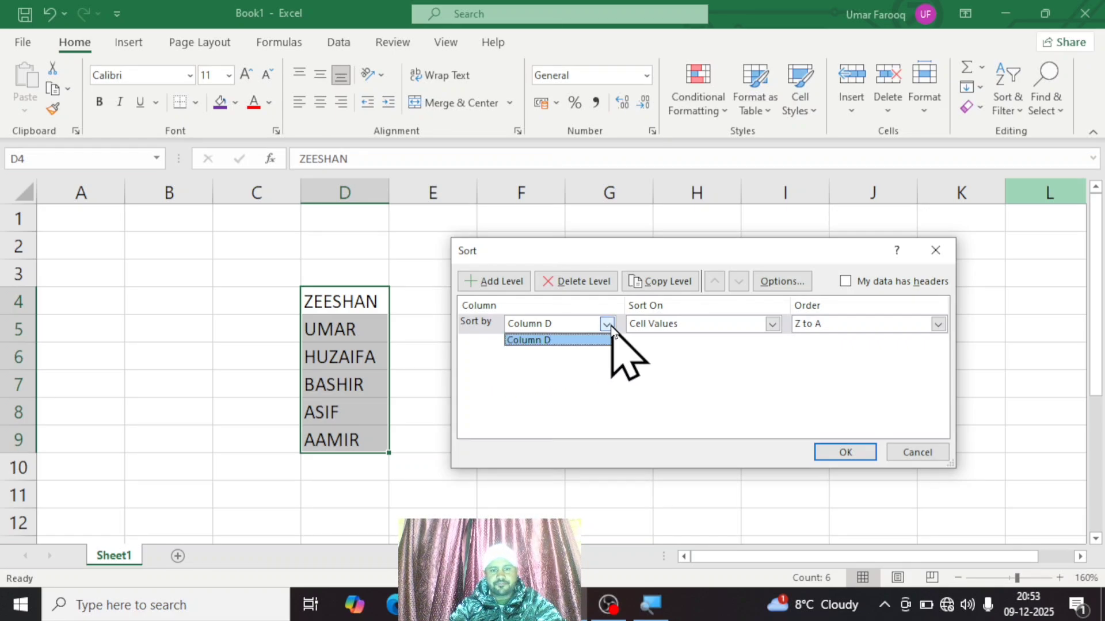
left_click(610, 326)
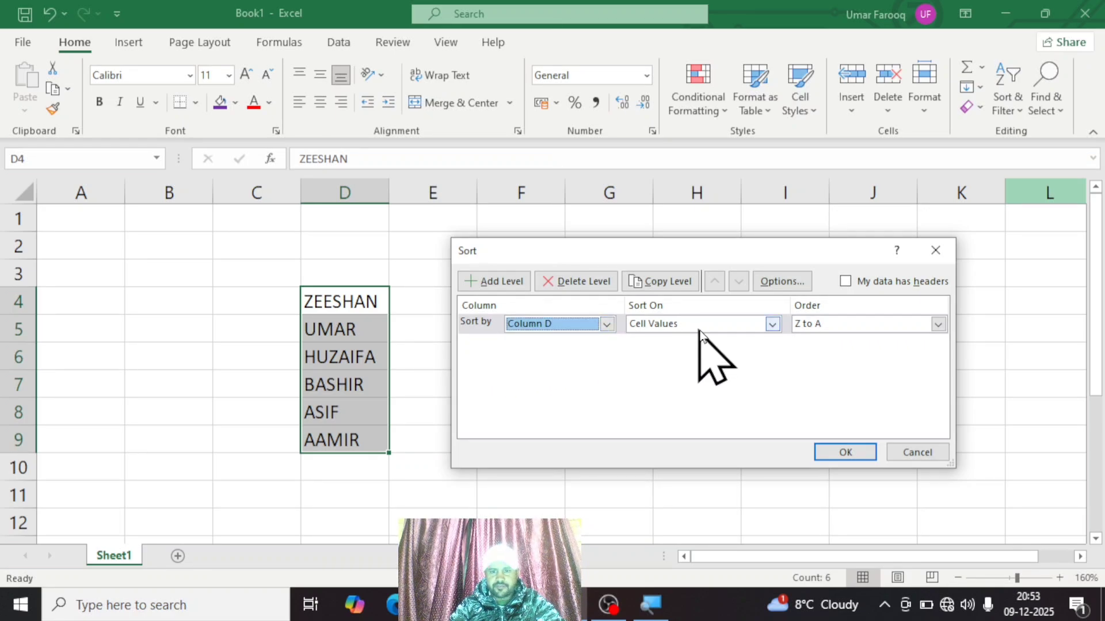
left_click(771, 324)
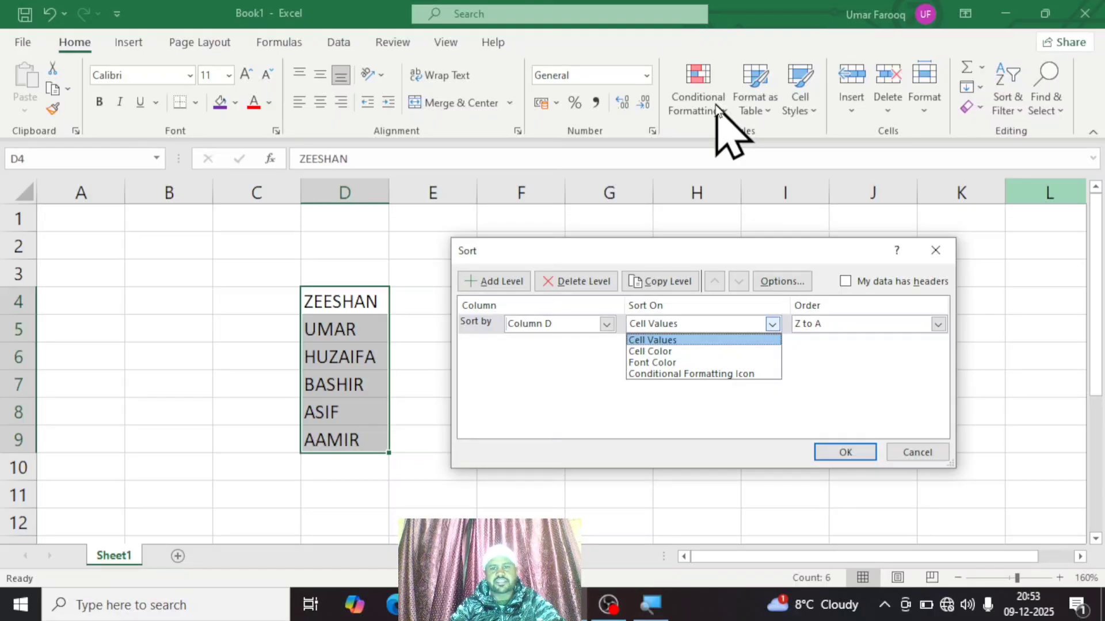
left_click(646, 374)
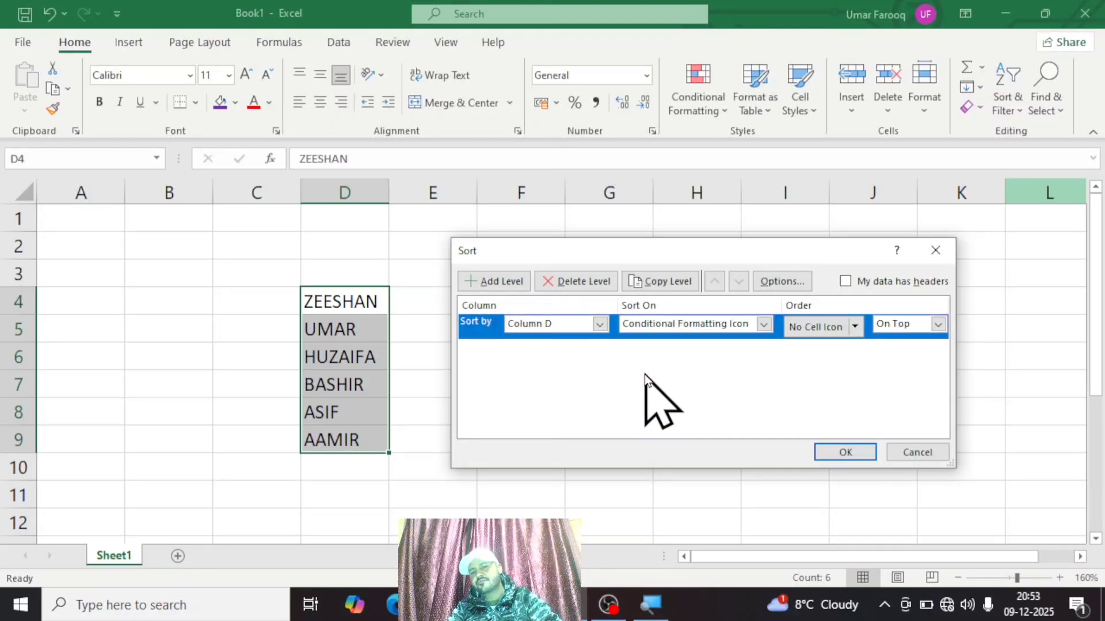
left_click(763, 324)
left_click(678, 343)
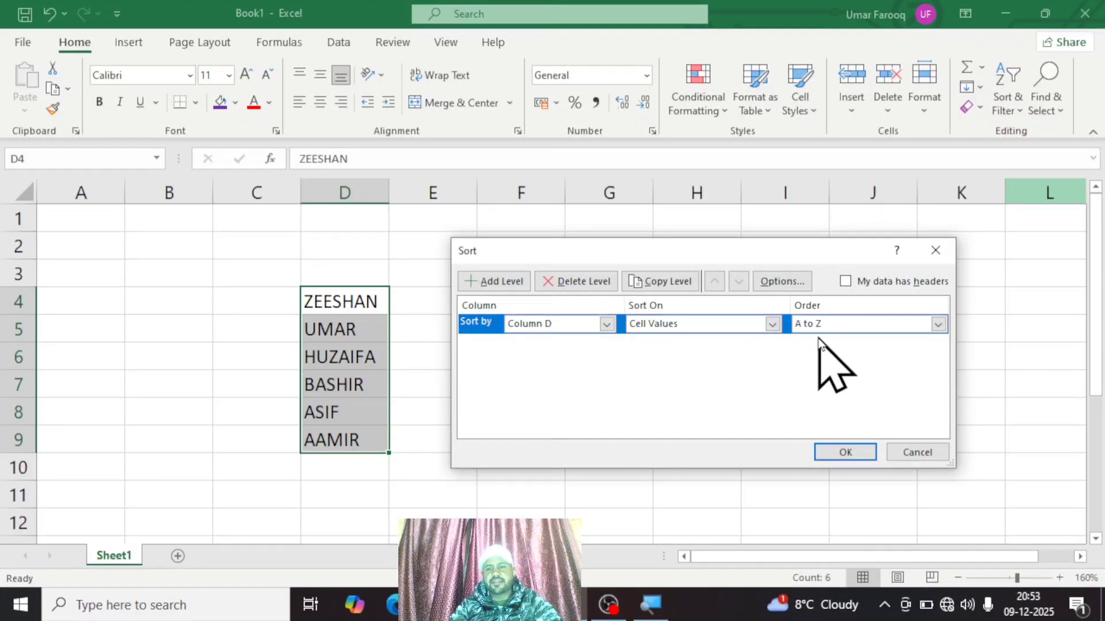
Examine the sort order choices and the available custom lists, and close the lists without choosing one.
left_click(937, 325)
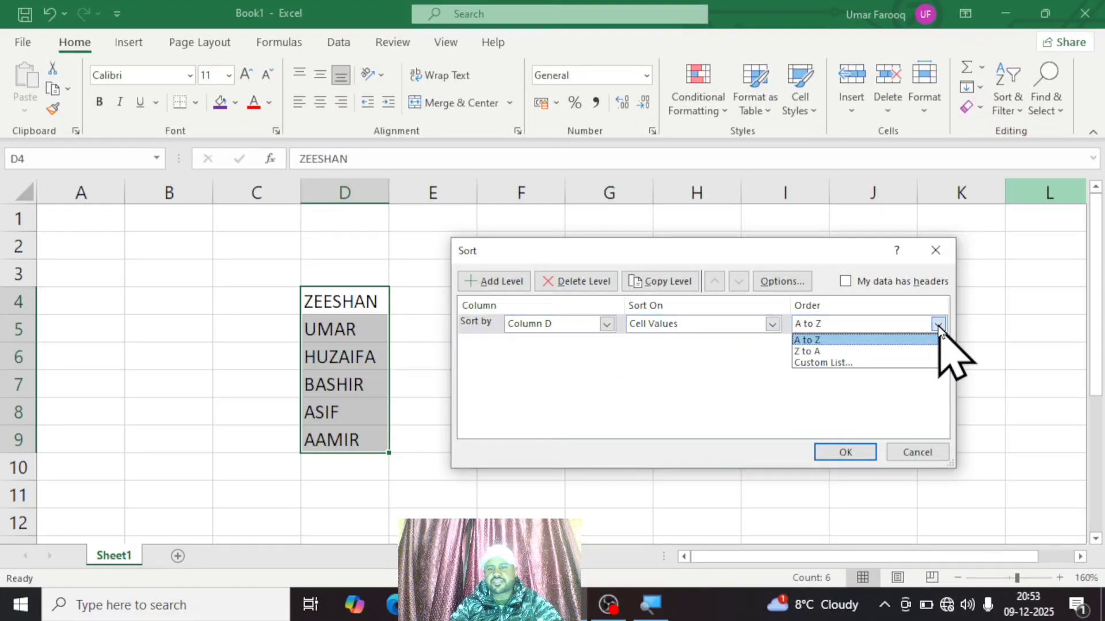
left_click(837, 364)
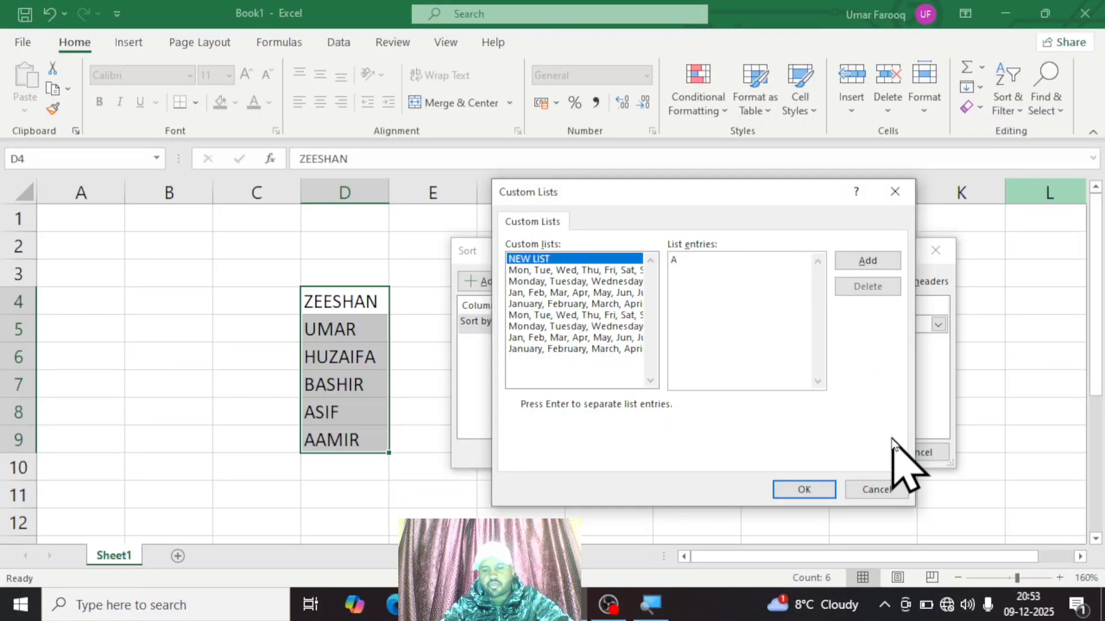
left_click(890, 494)
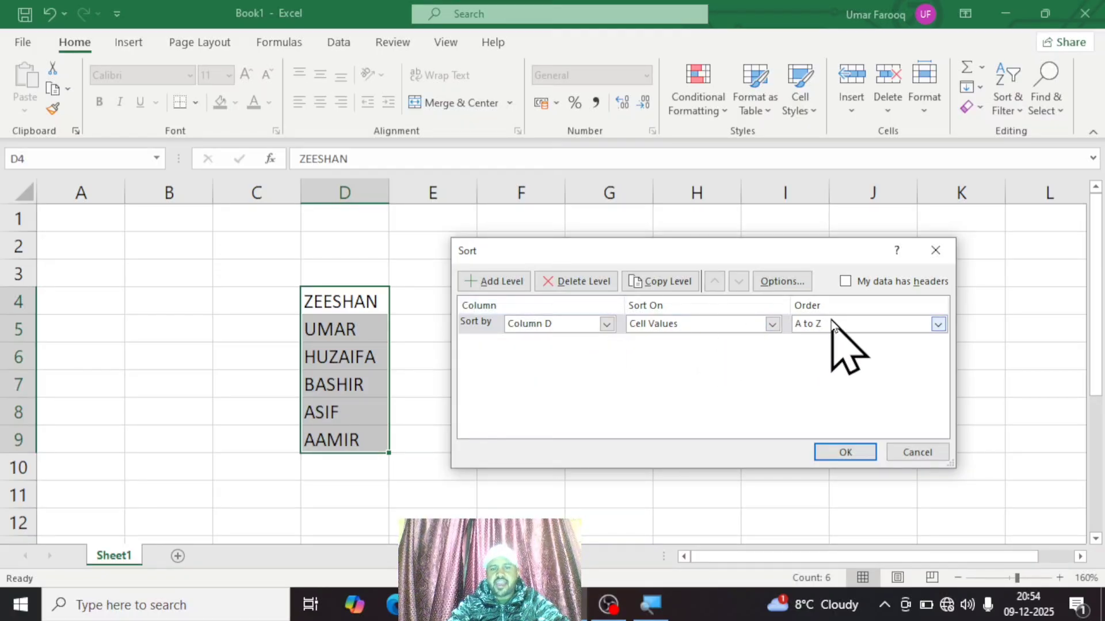
Try a second sort level on column D by Font Color with the order On Bottom, and close the custom sort without applying it.
left_click(503, 283)
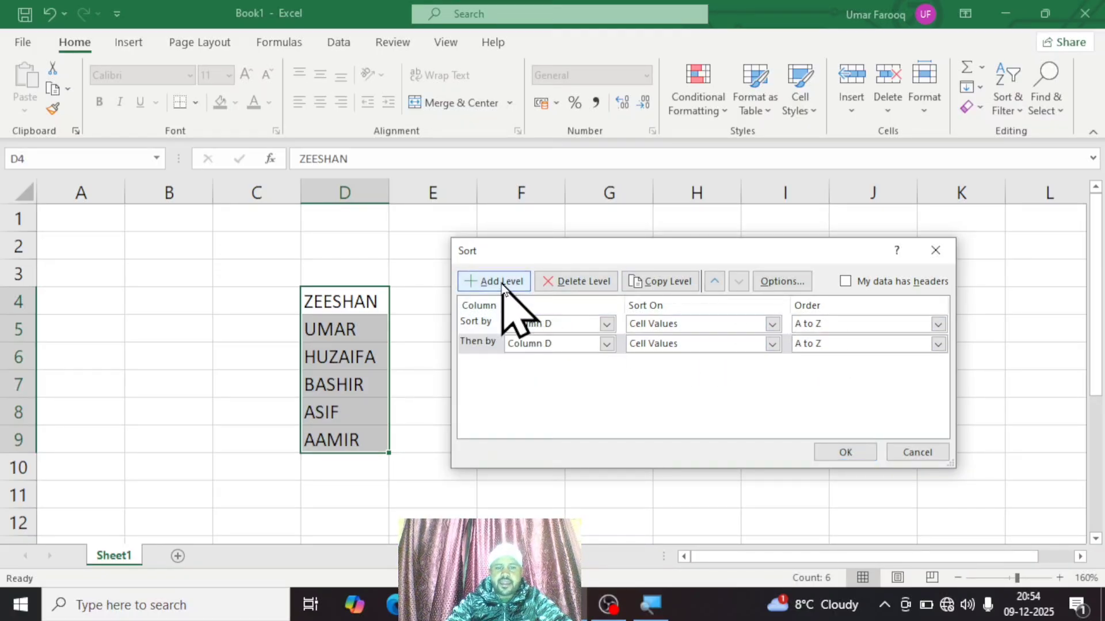
left_click(606, 343)
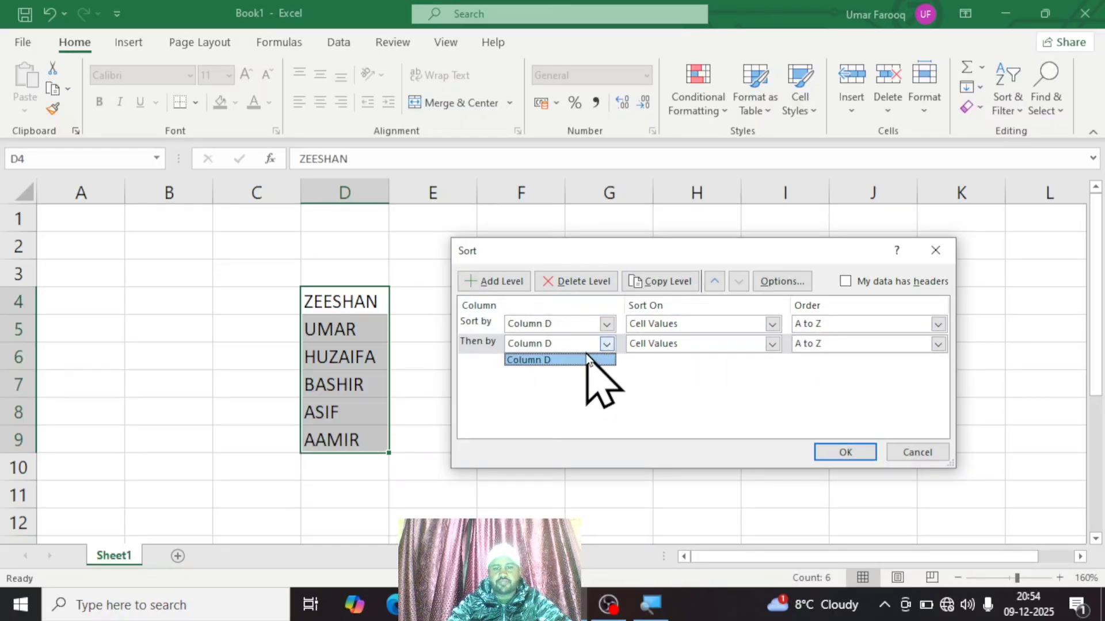
left_click(590, 360)
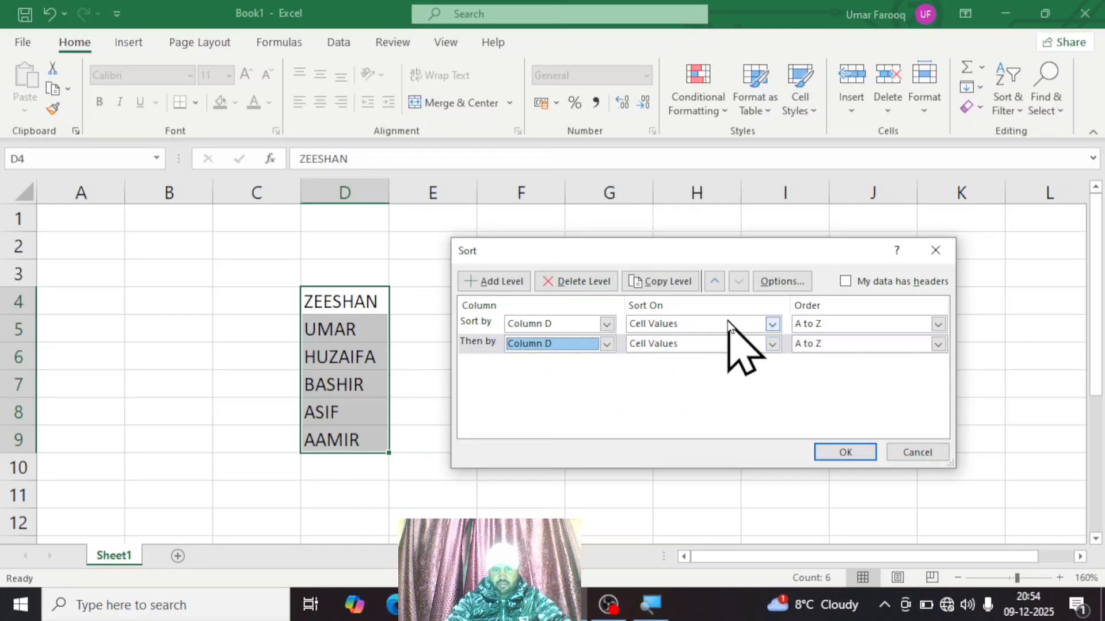
left_click(772, 344)
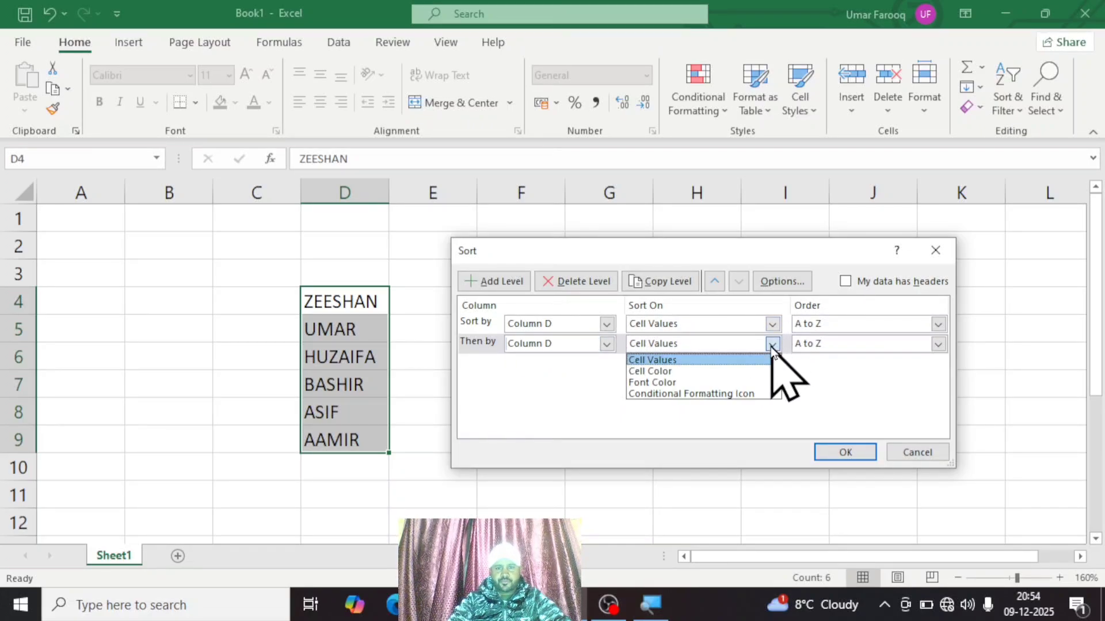
left_click(690, 382)
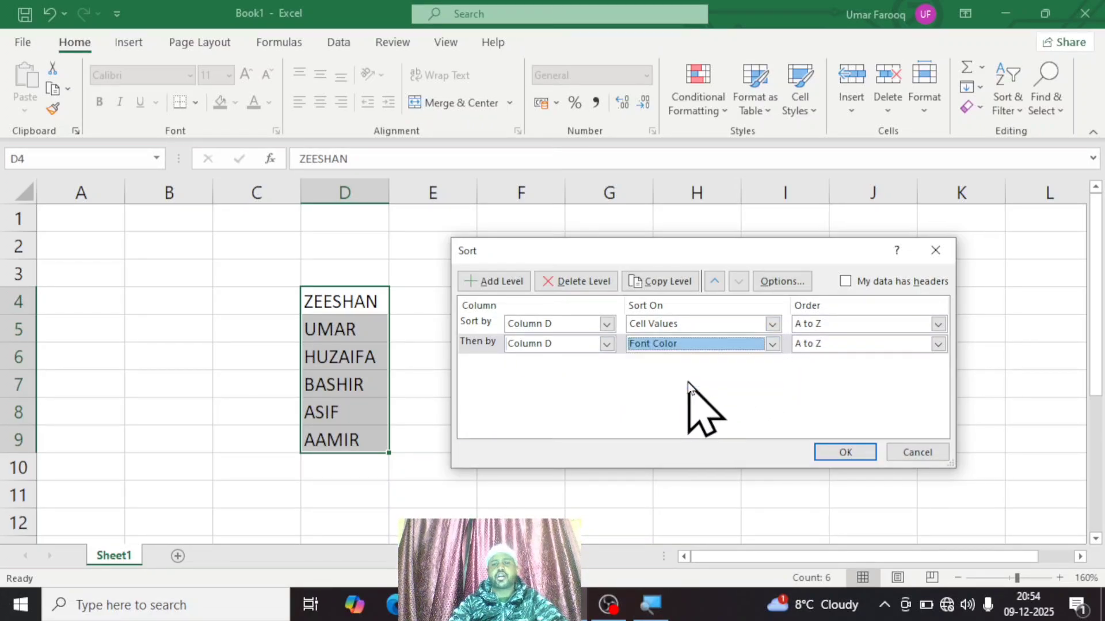
left_click(938, 344)
left_click(921, 371)
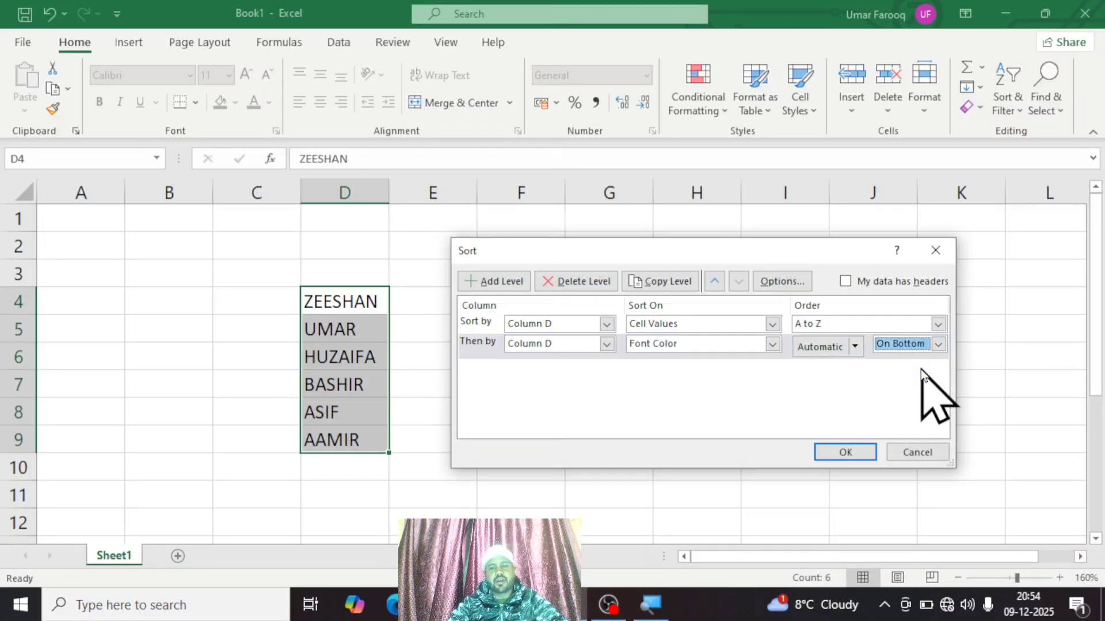
left_click(922, 260)
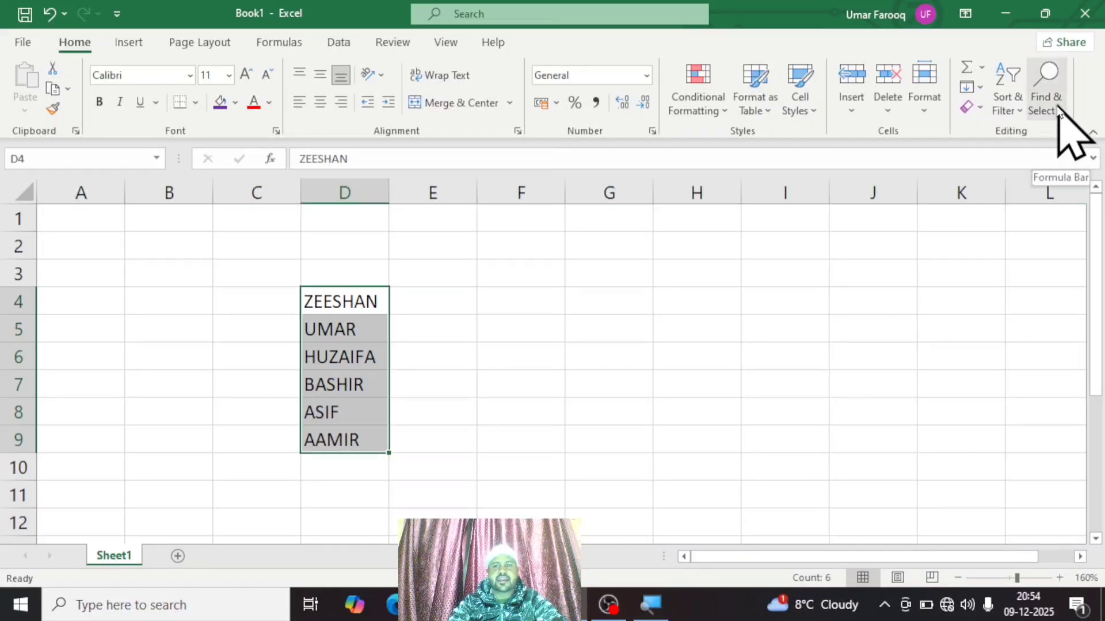
Turn on the filter for the names in D4:D9 and sort the list A to Z through the filter in D4.
left_click(1012, 115)
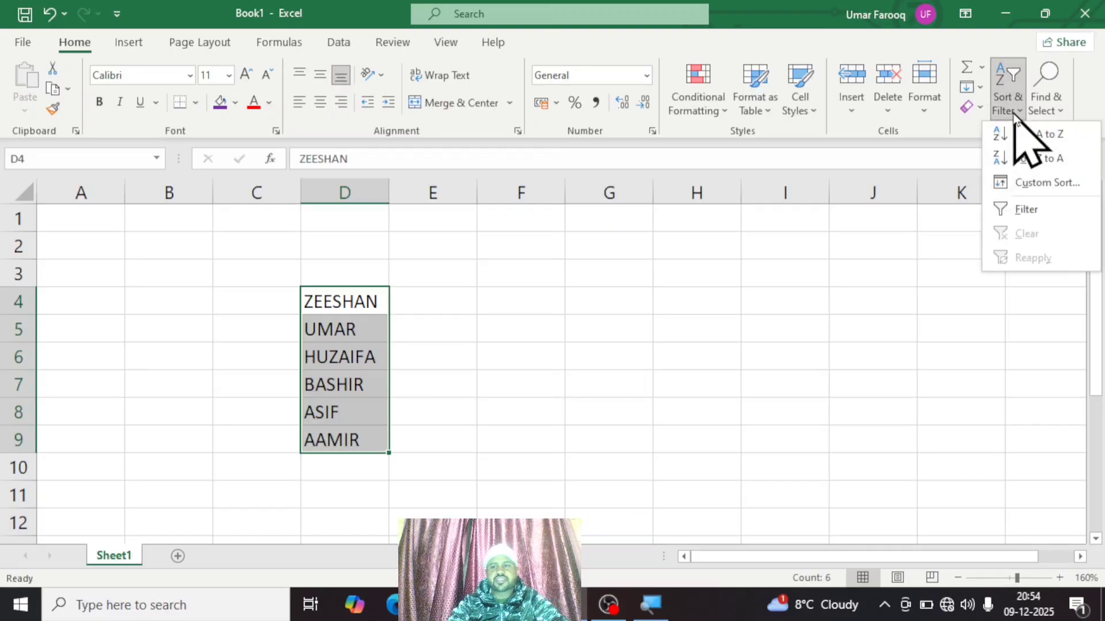
left_click(1027, 210)
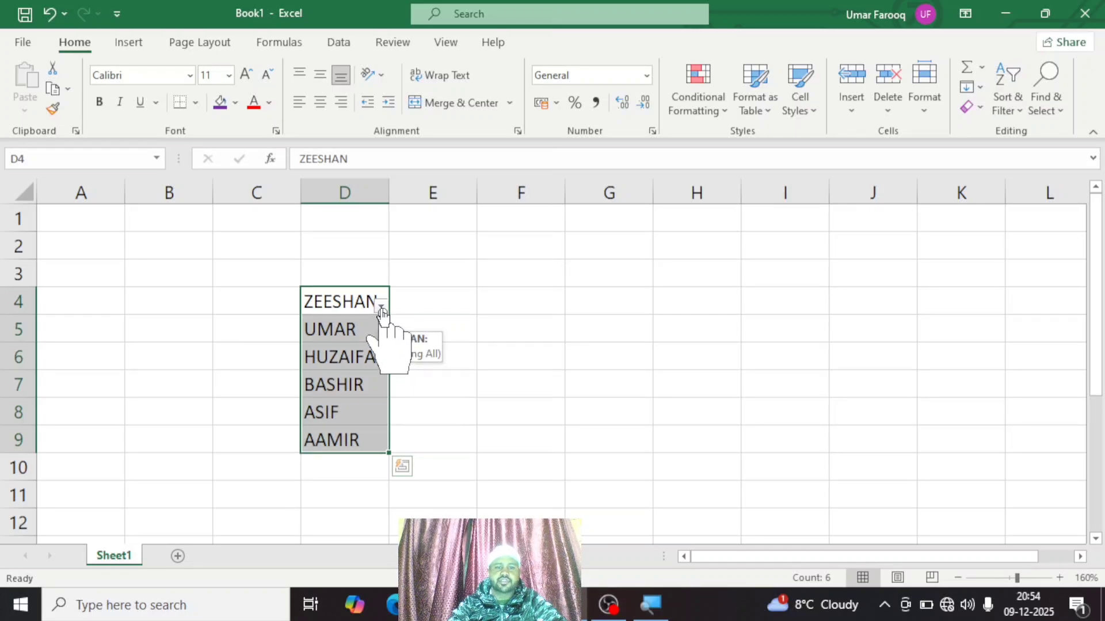
left_click(1016, 109)
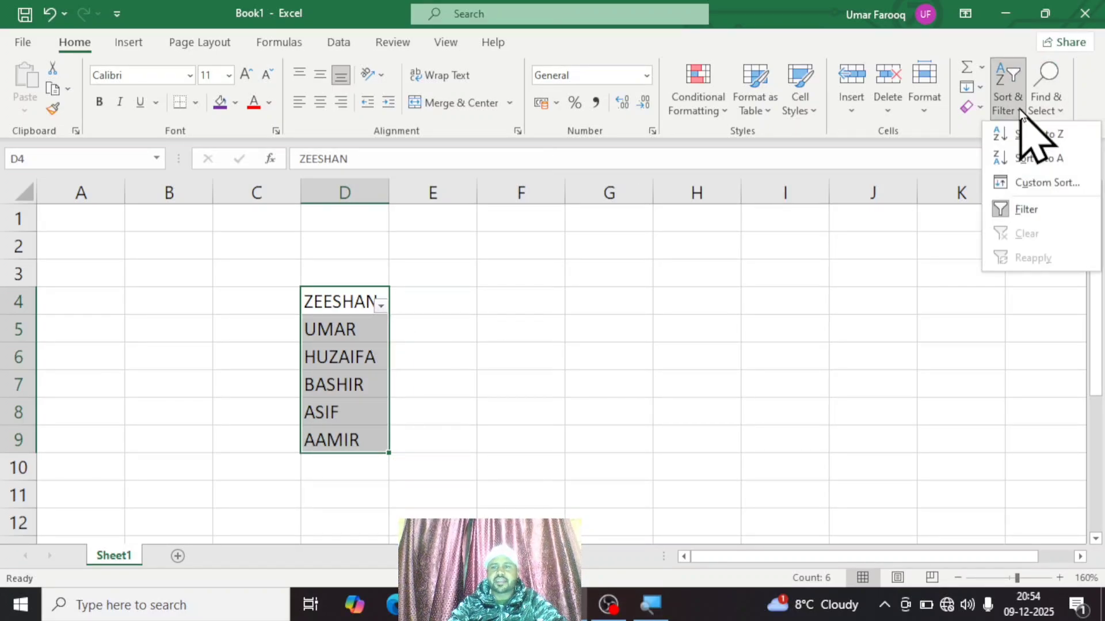
left_click(385, 311)
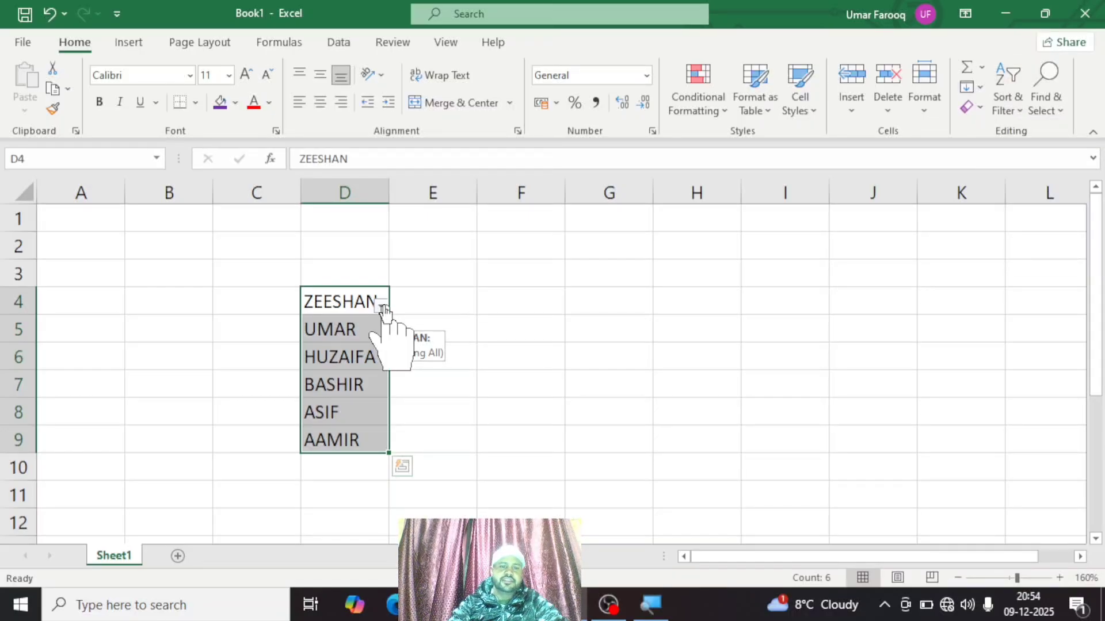
left_click(381, 310)
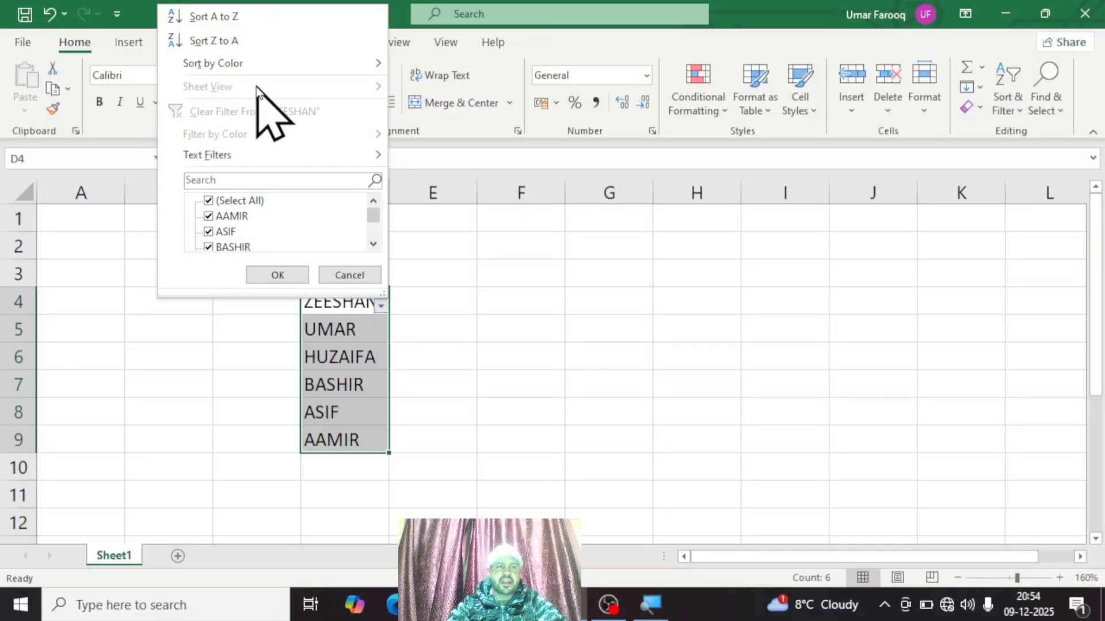
left_click(288, 40)
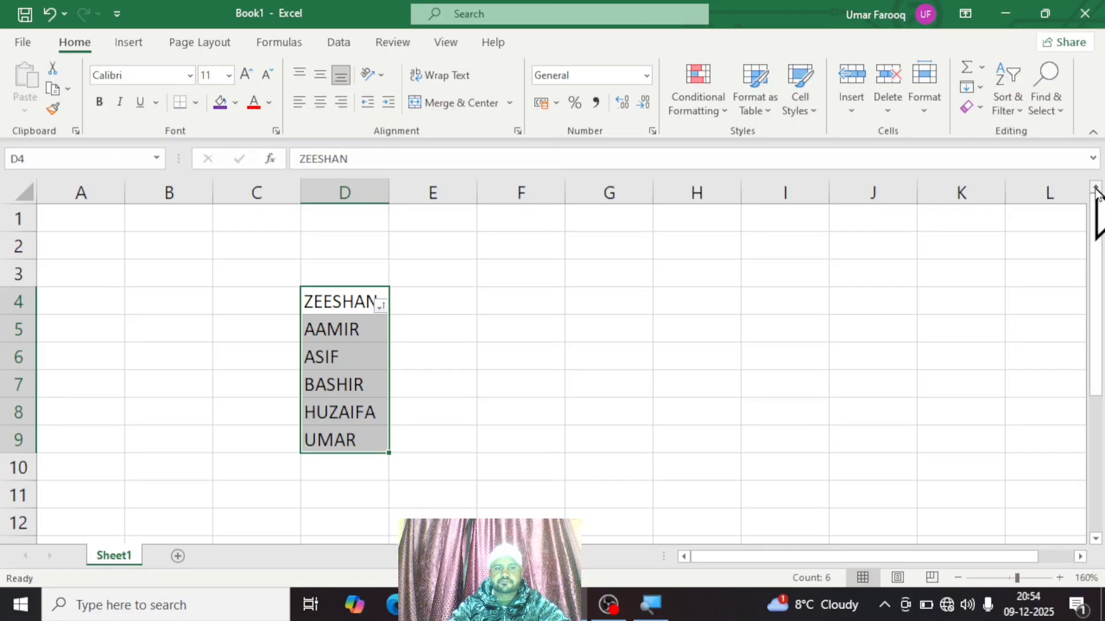
Filter the list to hide the names in D7 and D8.
left_click(381, 306)
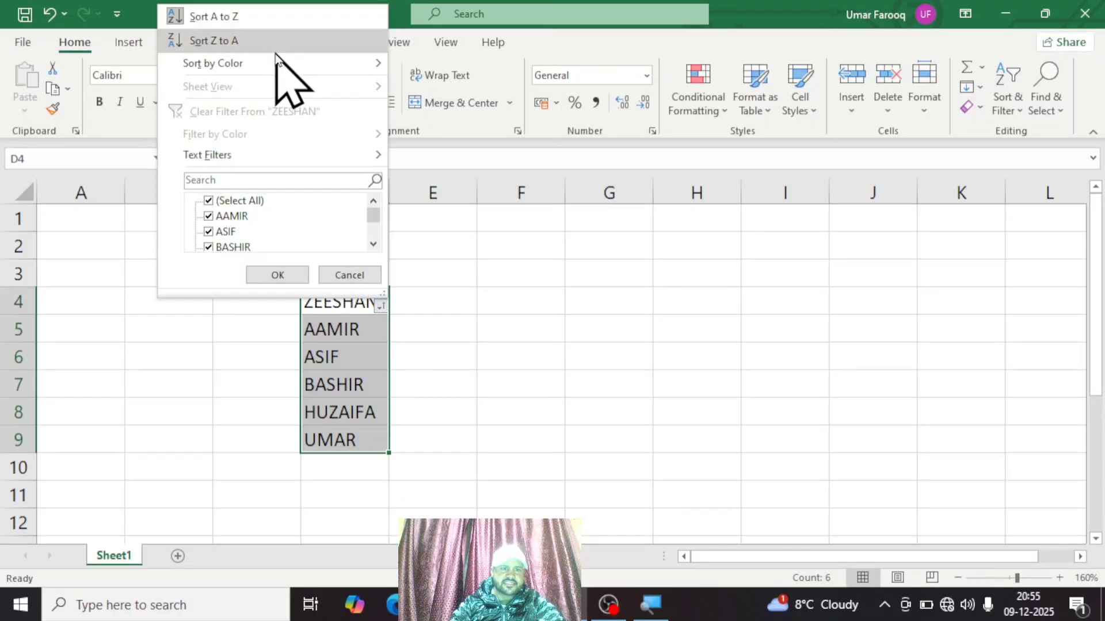
mouse_move(242, 66)
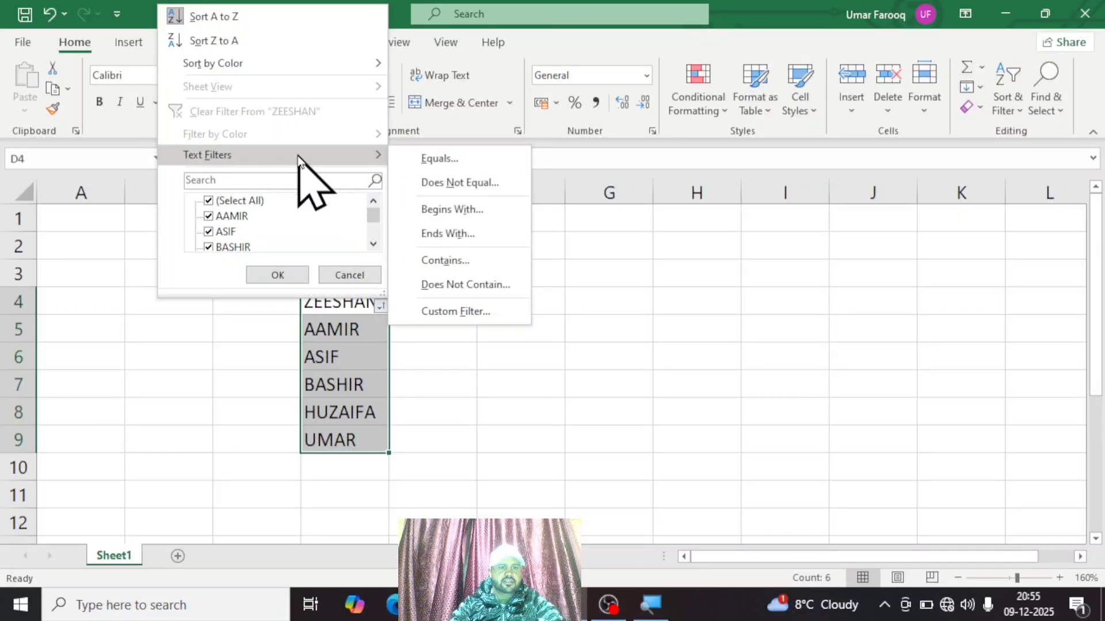
left_click(208, 247)
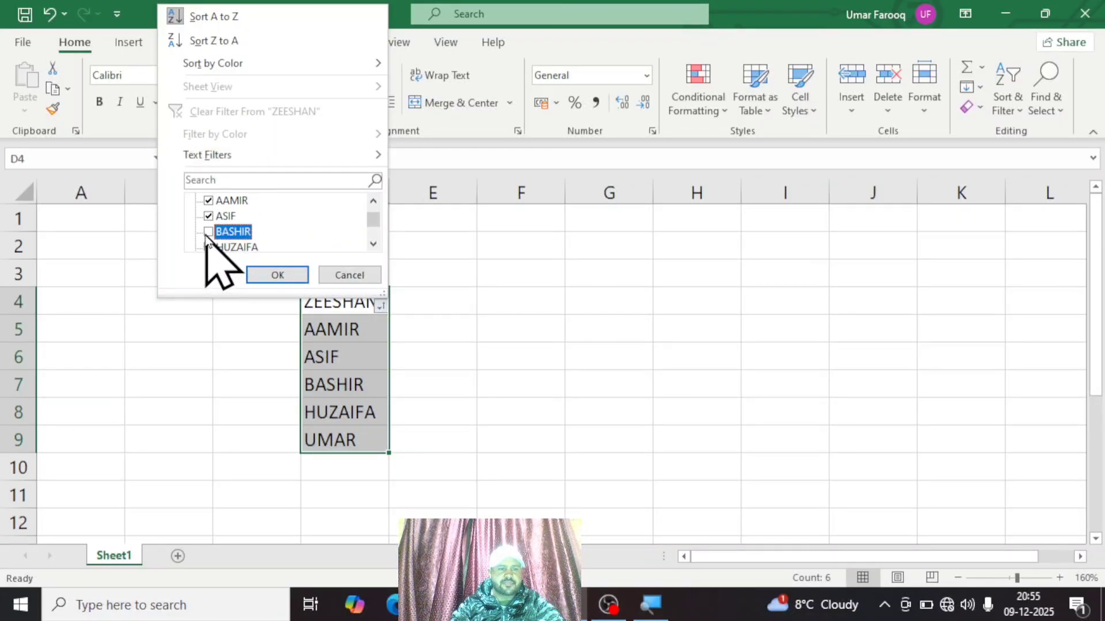
left_click(208, 247)
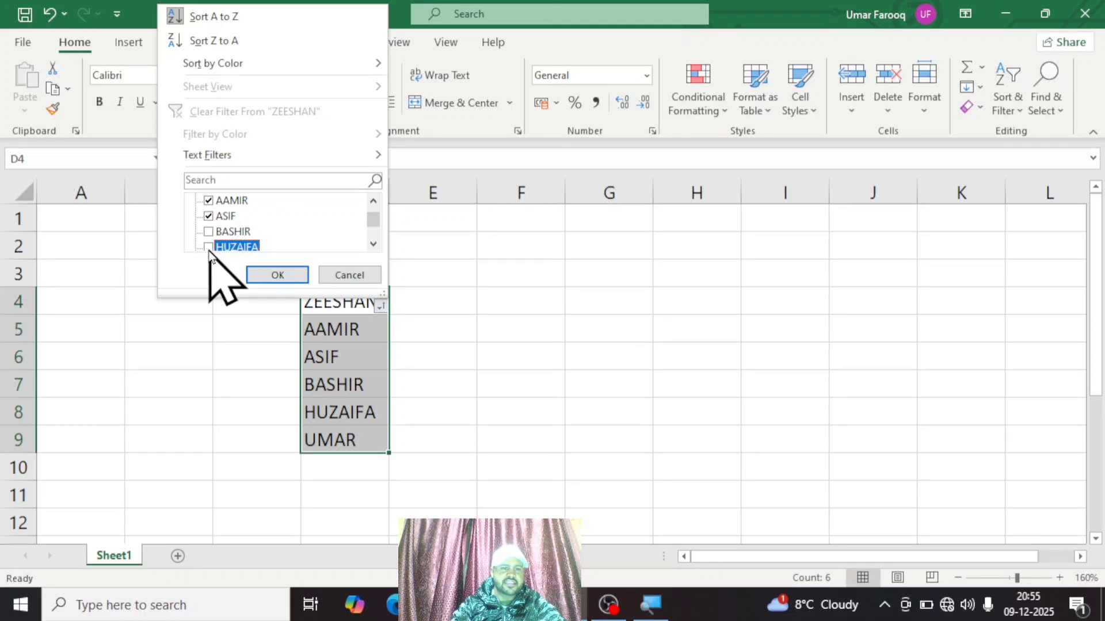
left_click(277, 276)
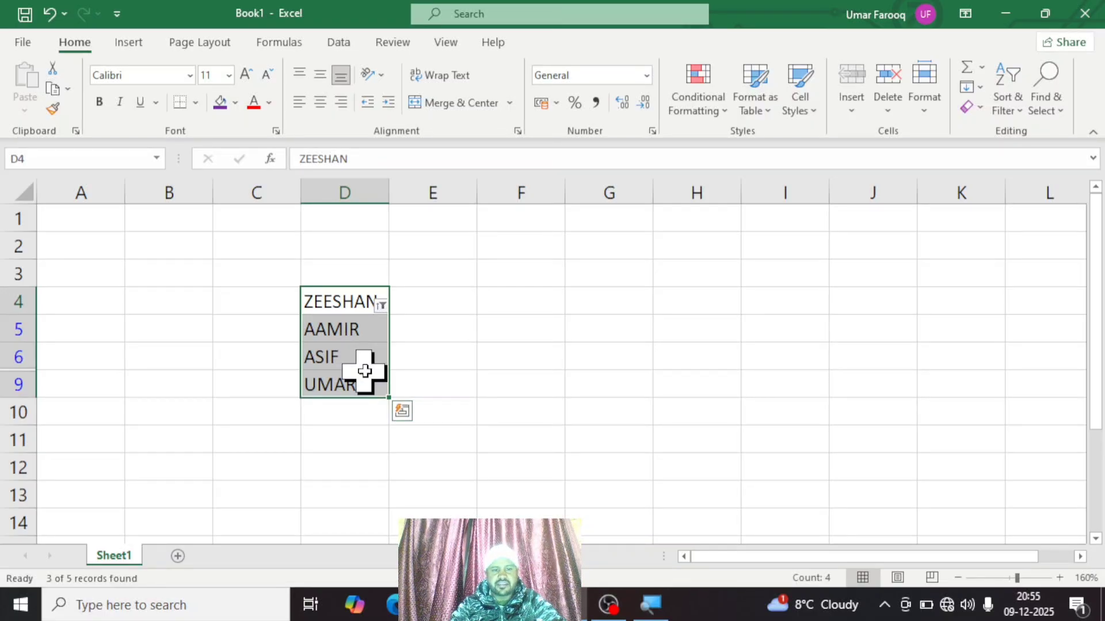
left_click(419, 380)
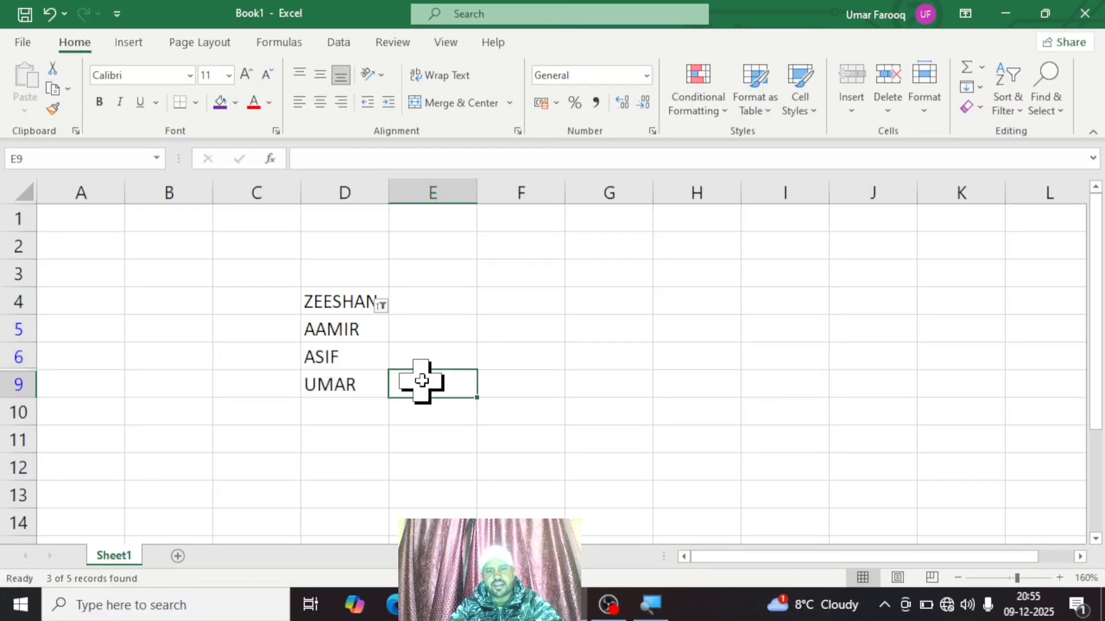
Reapply the filter on the name list.
left_click(979, 107)
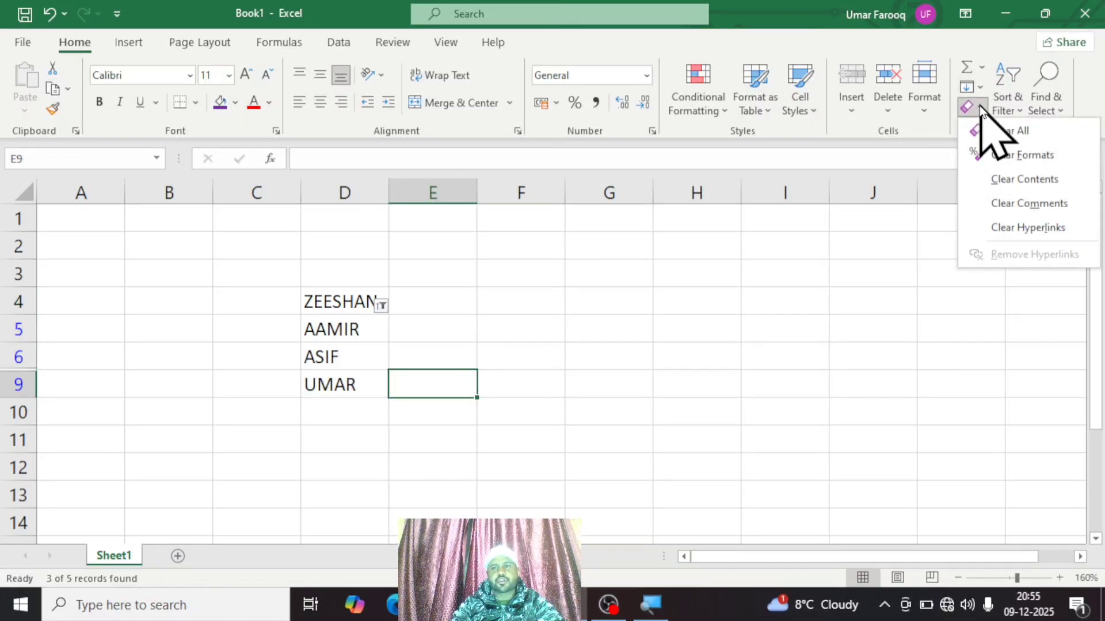
left_click(1014, 111)
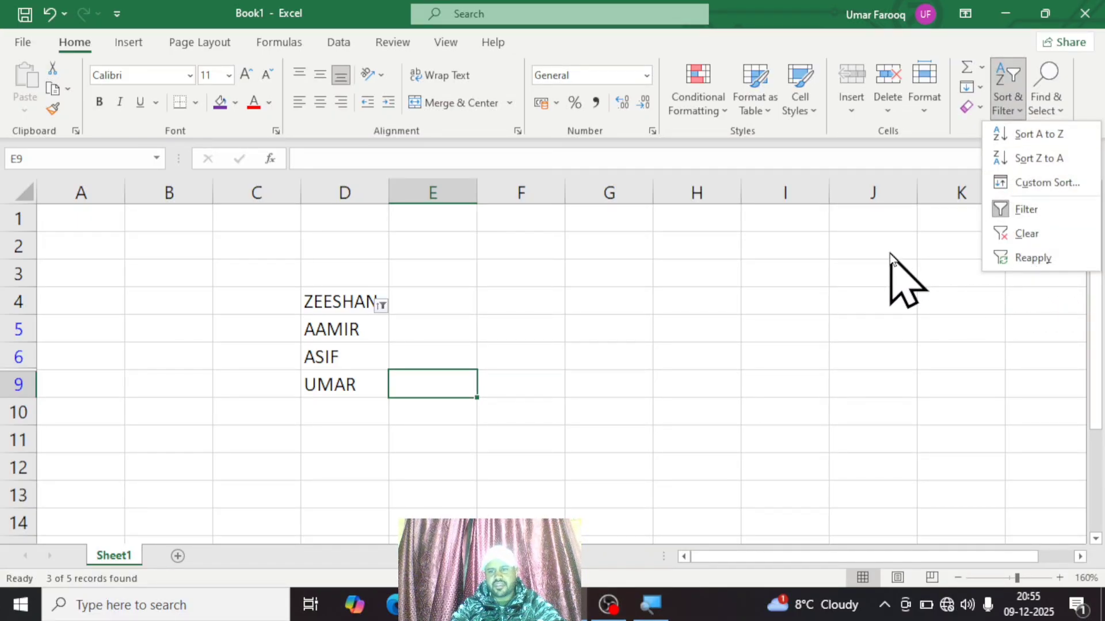
left_click(1045, 259)
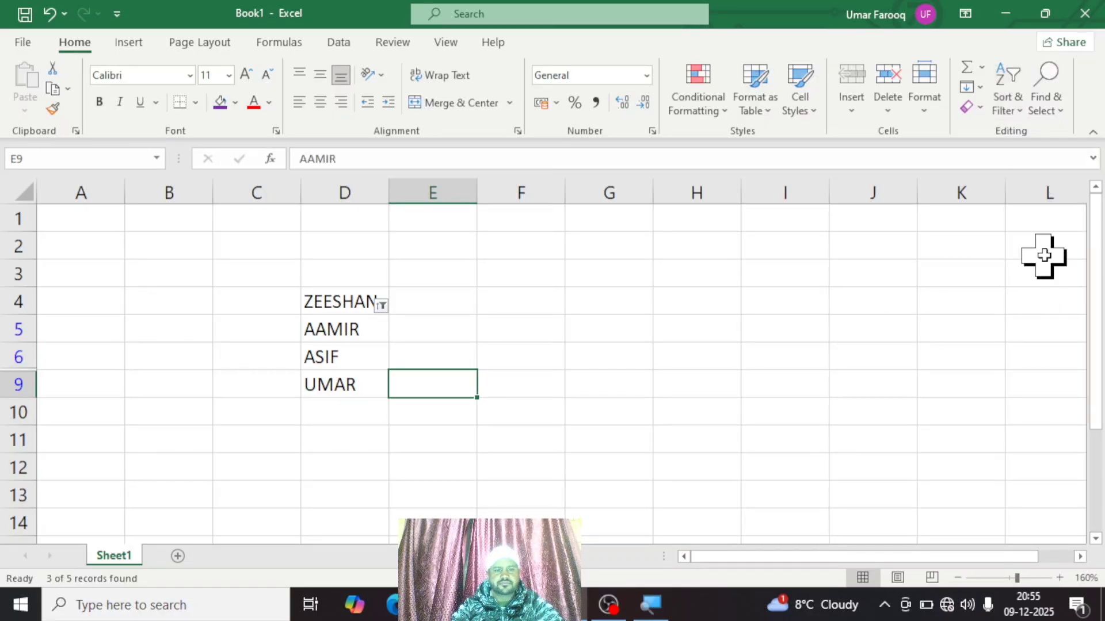
left_click(821, 306)
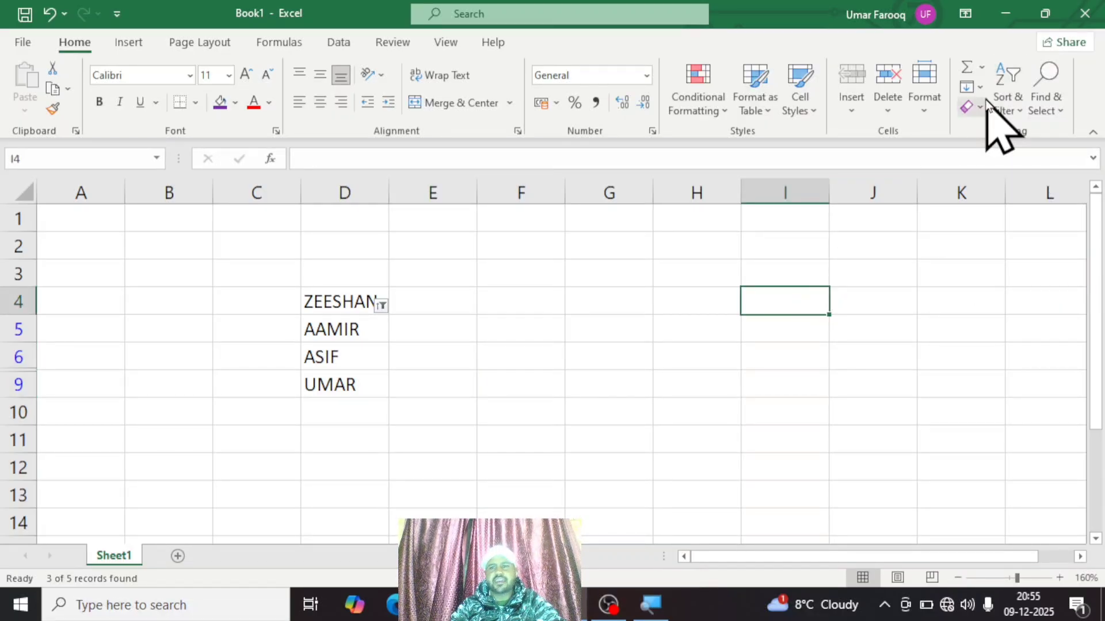
left_click(1053, 110)
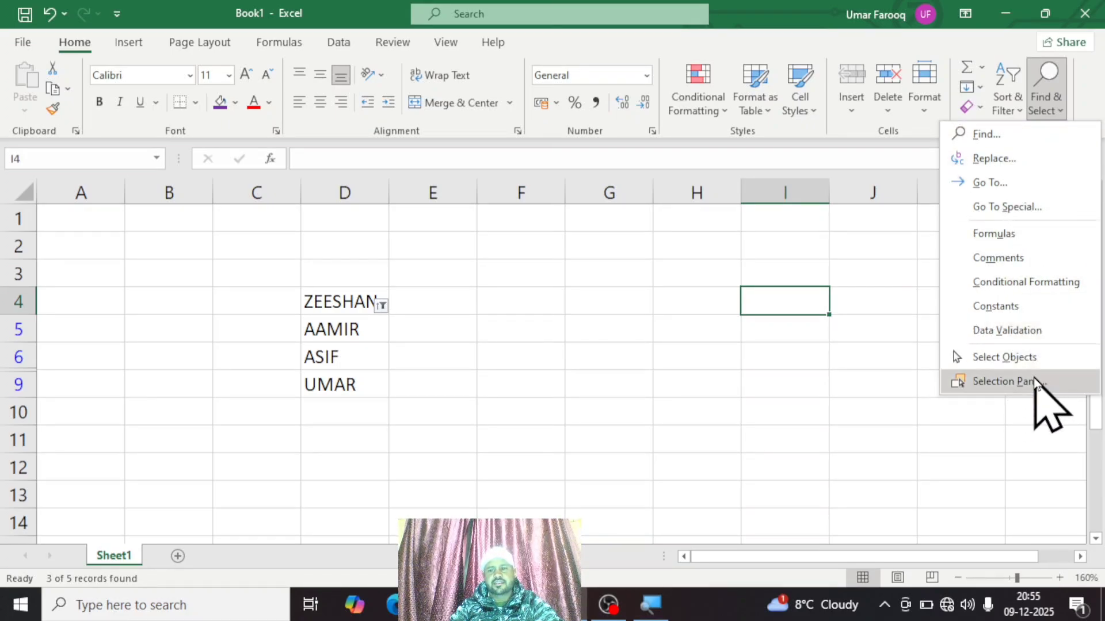
left_click(726, 345)
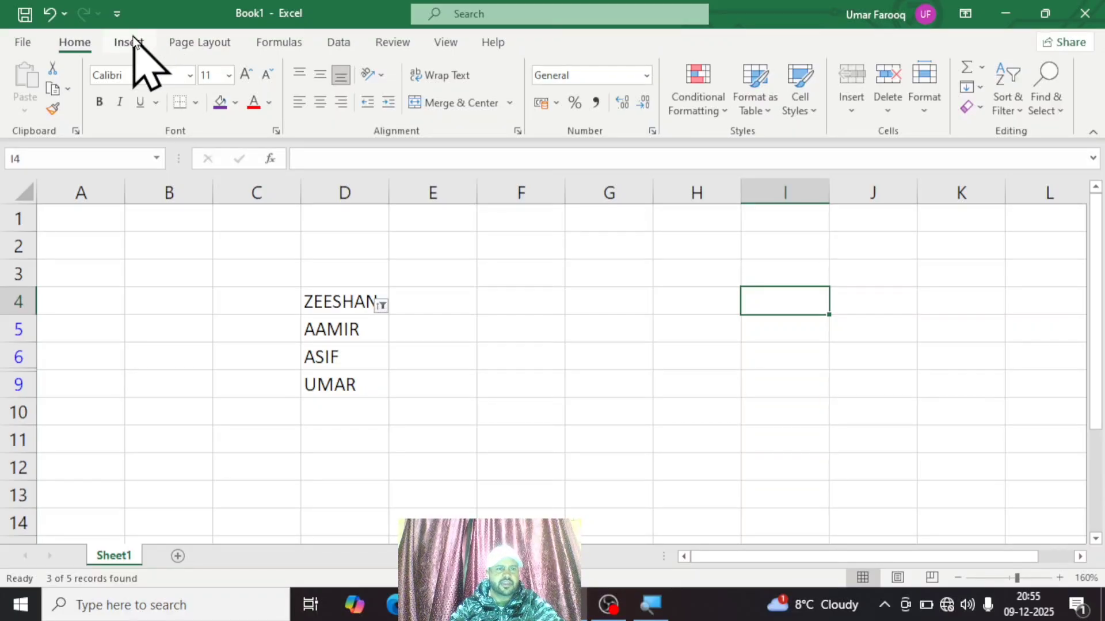
left_click(133, 49)
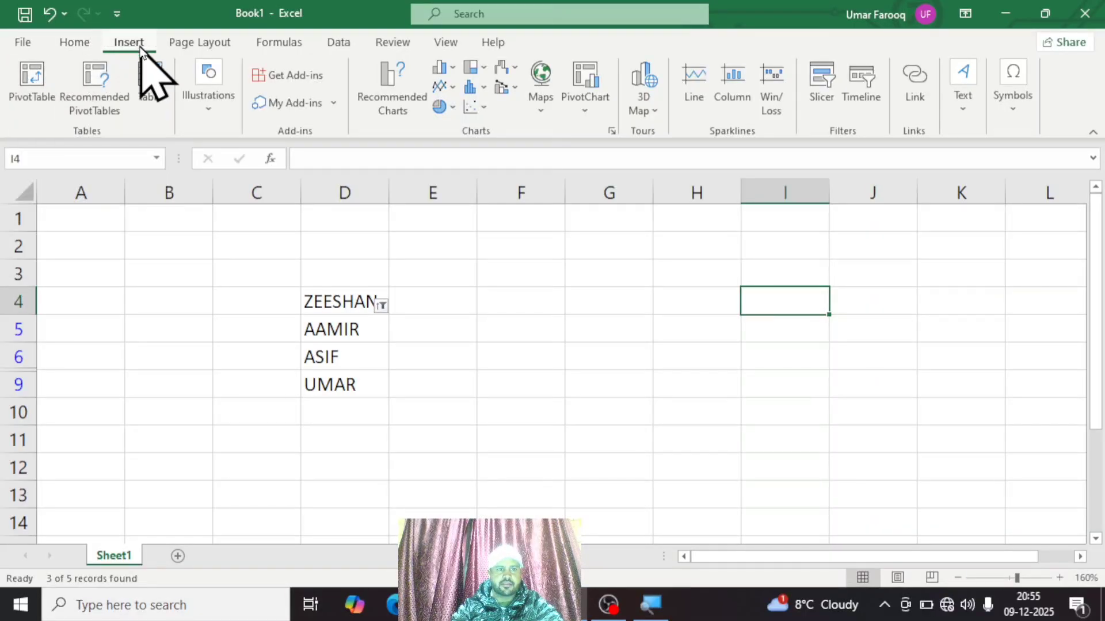
left_click(86, 45)
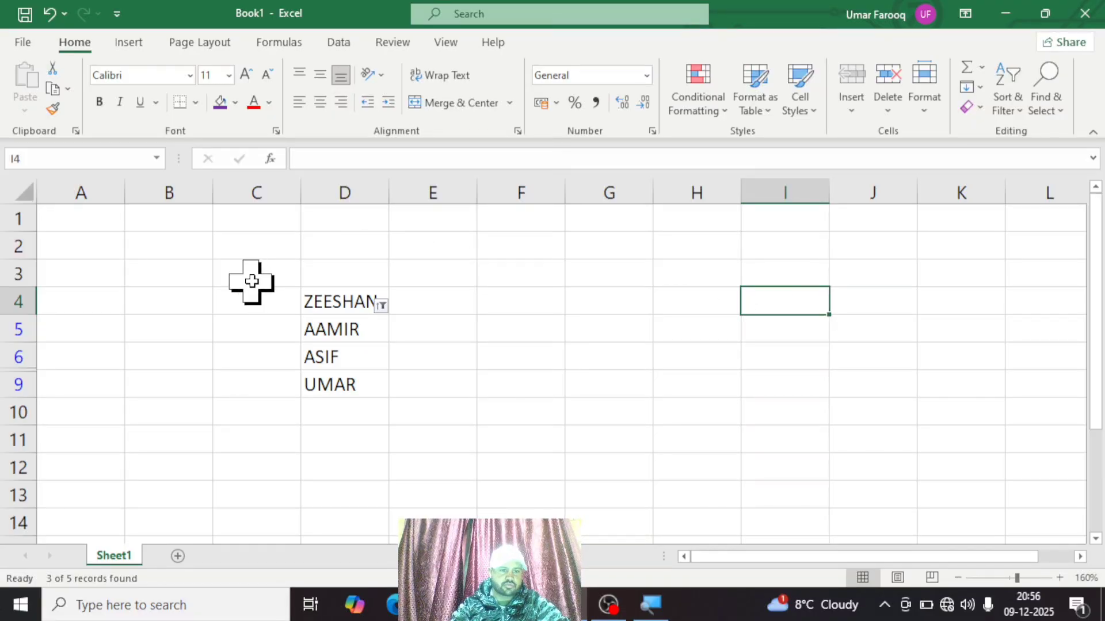
Remove the filter and delete all the sample names in the range C3:F11, including the filtered-out ones.
left_click_drag(253, 279, 486, 441)
key("Delete")
key("ctrl+shift+l")
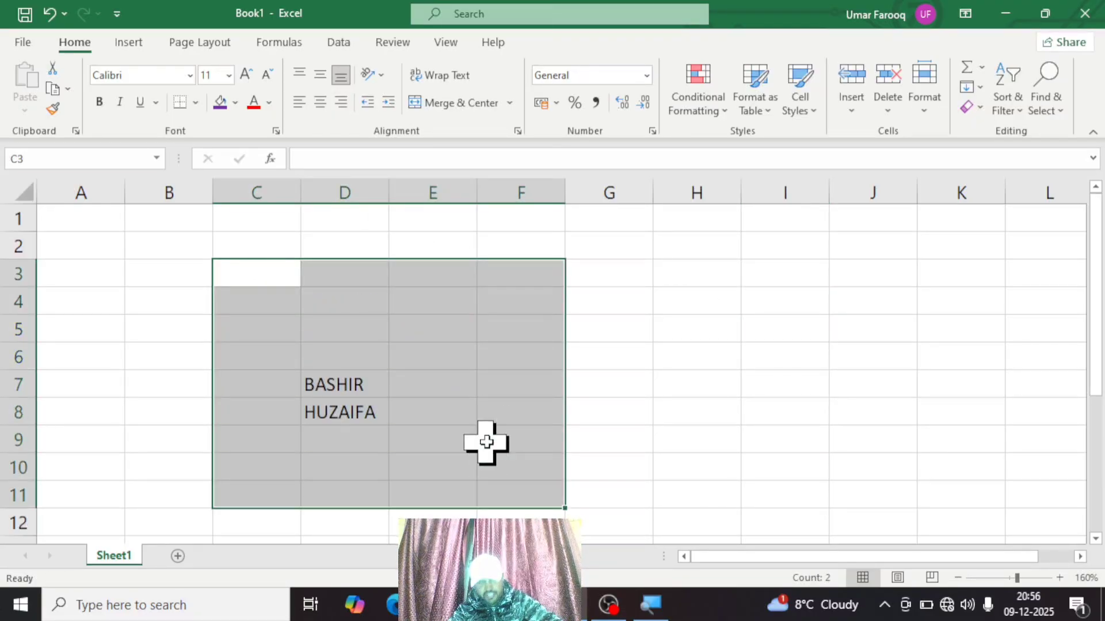
key("Delete")
left_click(694, 416)
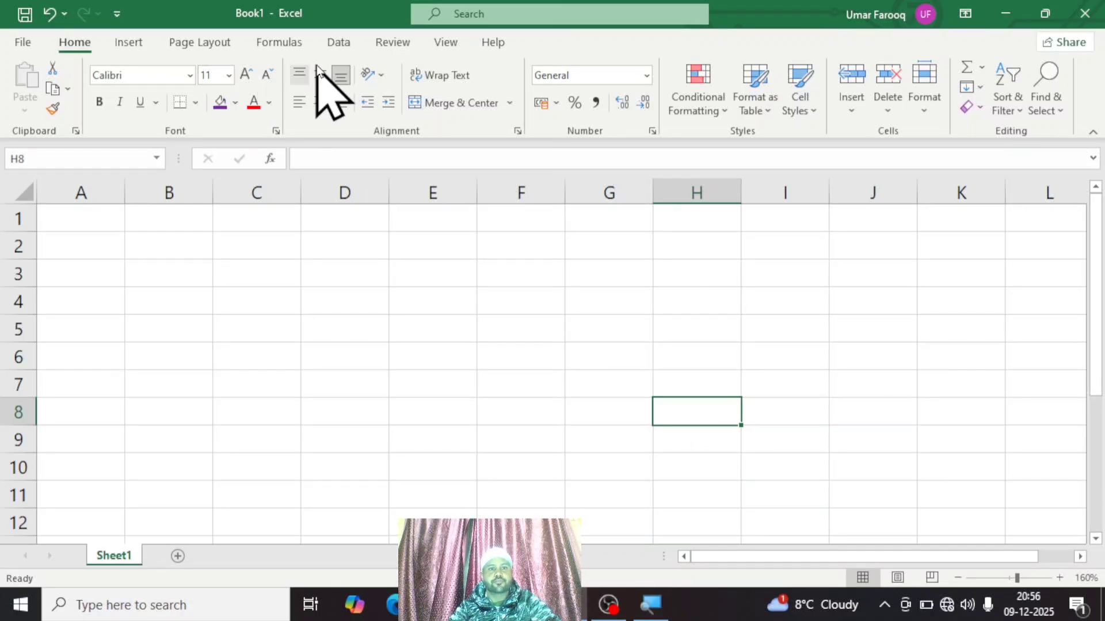
left_click(340, 43)
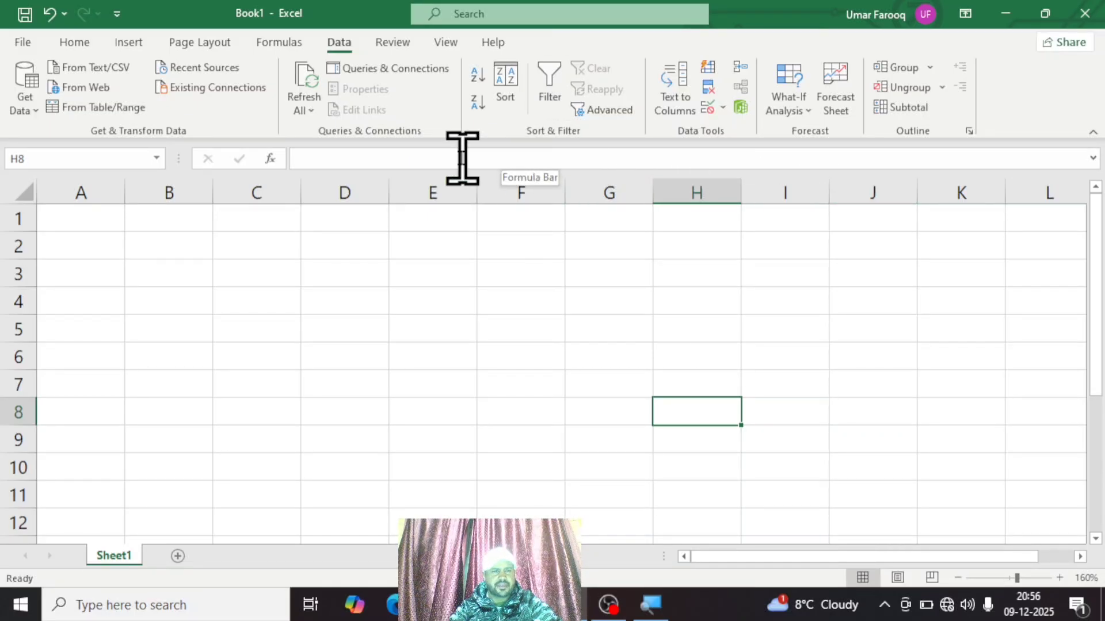
left_click(288, 45)
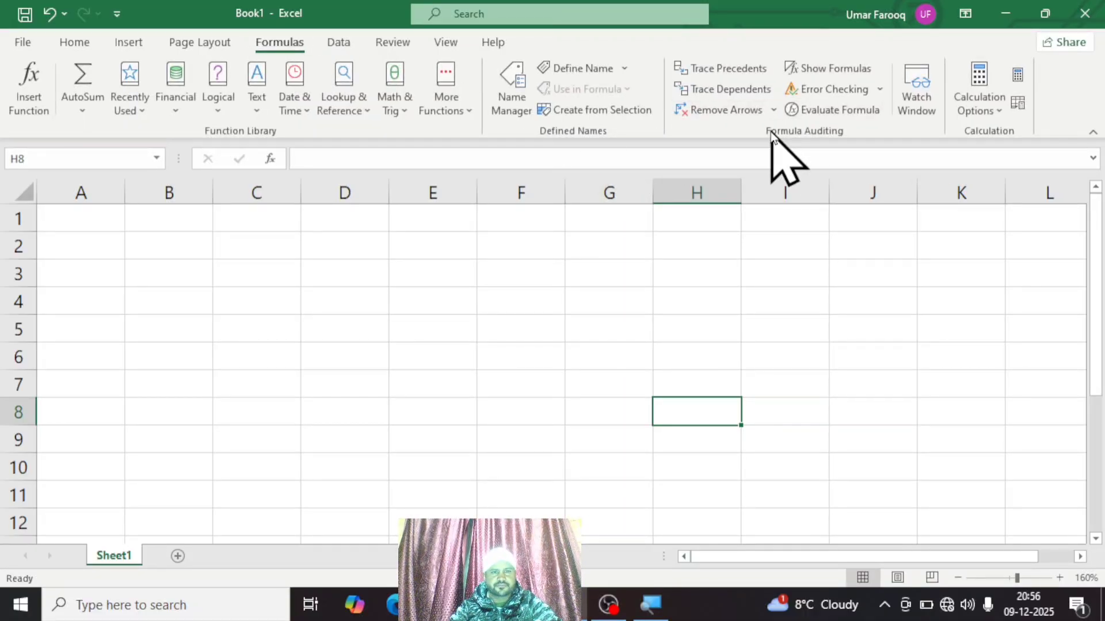
left_click(380, 43)
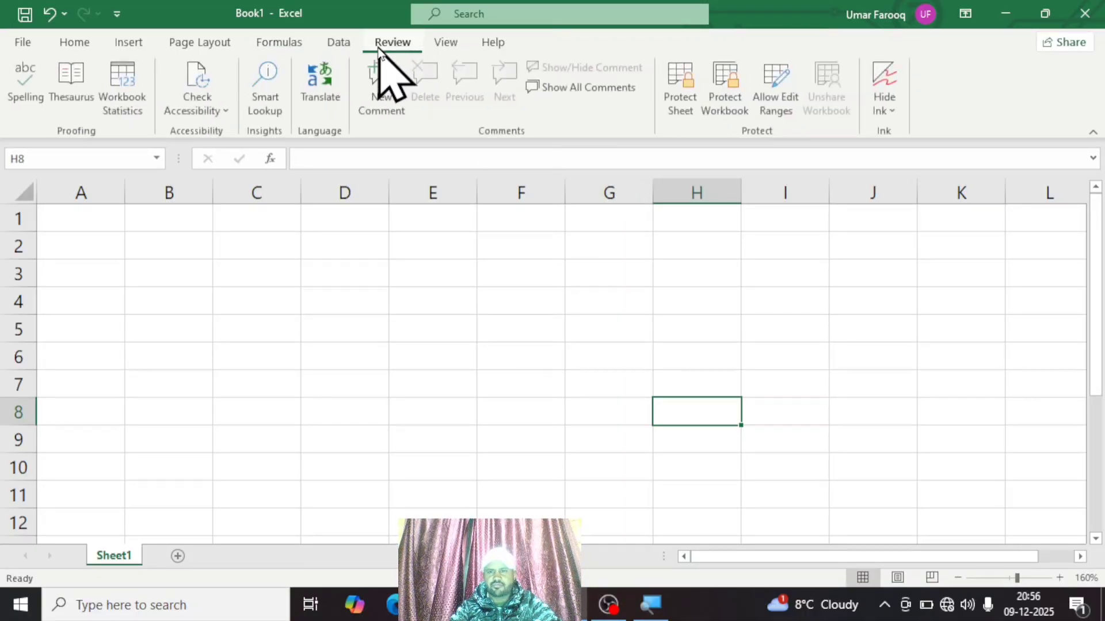
left_click(320, 49)
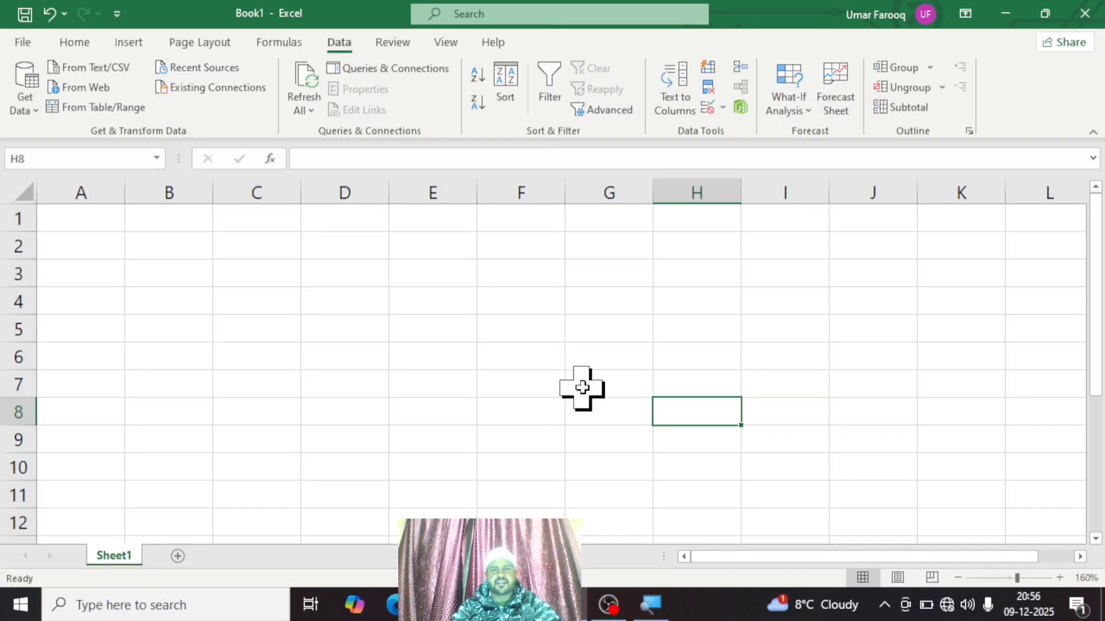
left_click(130, 44)
left_click(90, 46)
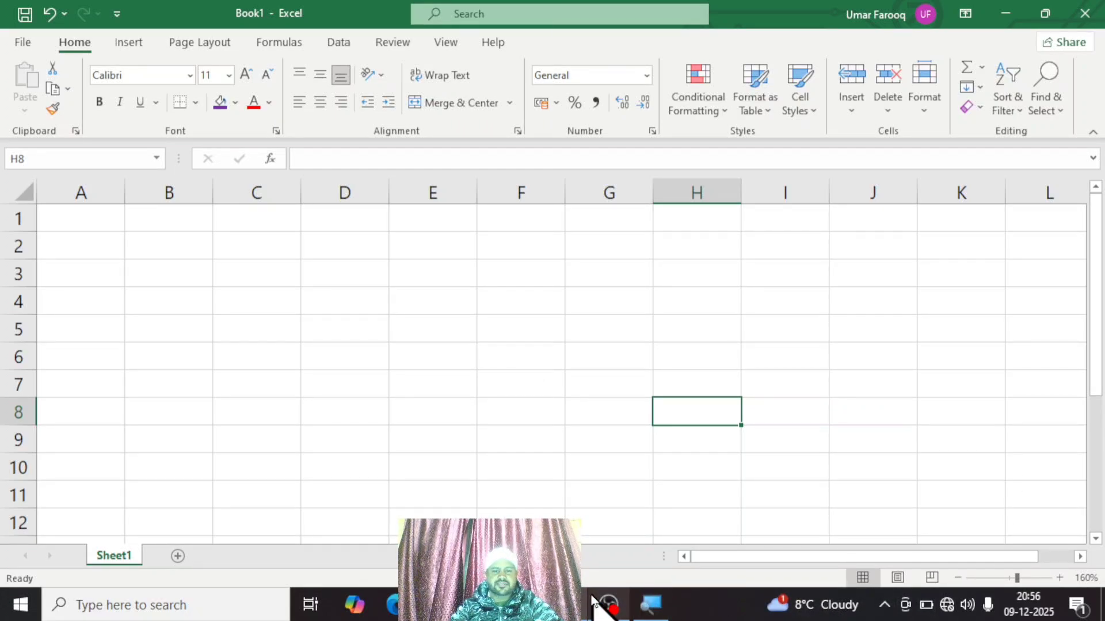
left_click(609, 606)
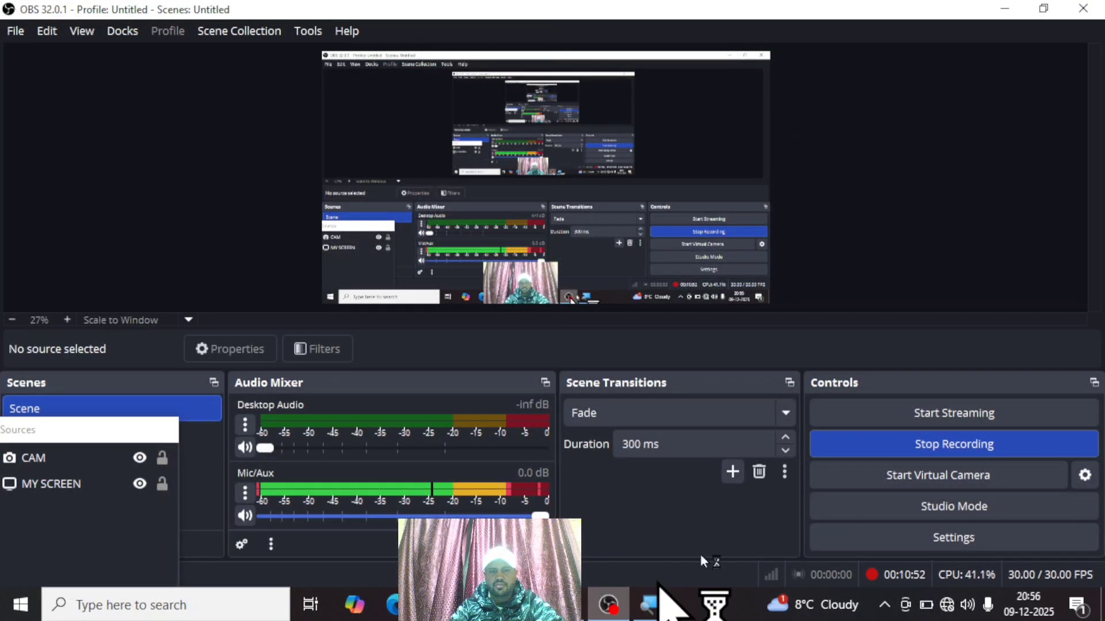